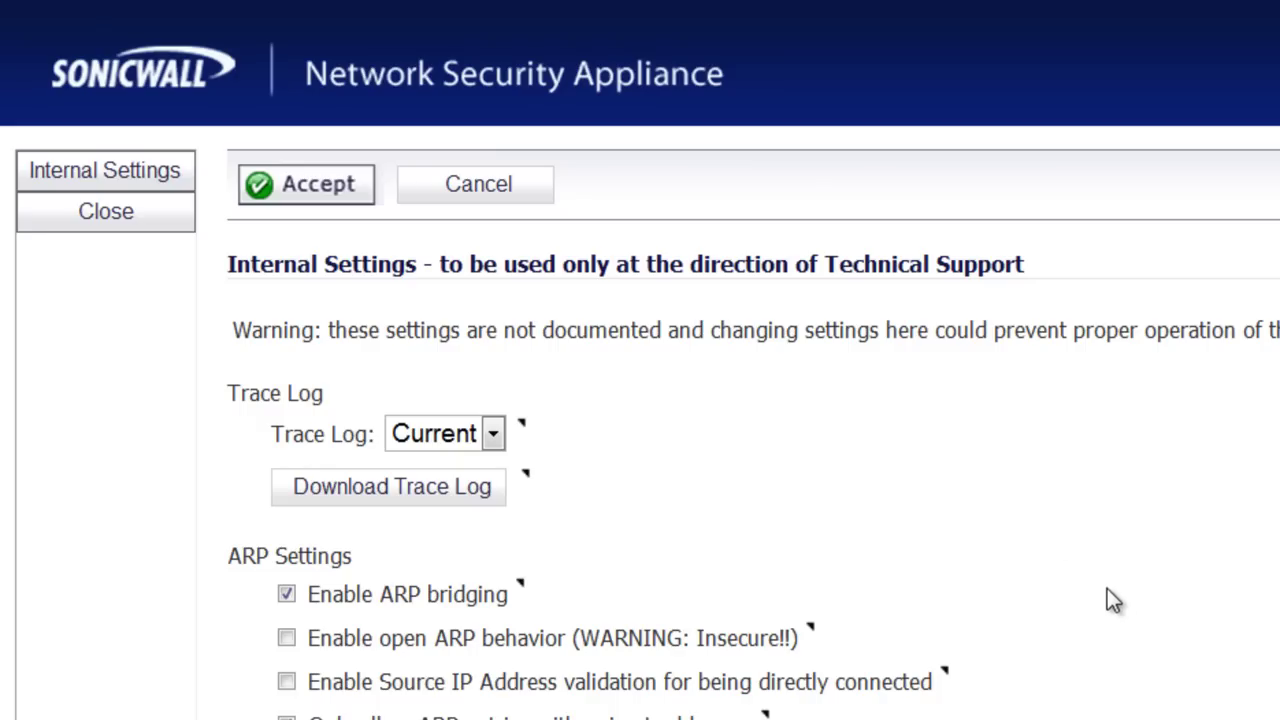
{"action": "scroll", "coordinate": [1003, 458], "scroll_direction": "down", "scroll_amount": 10}
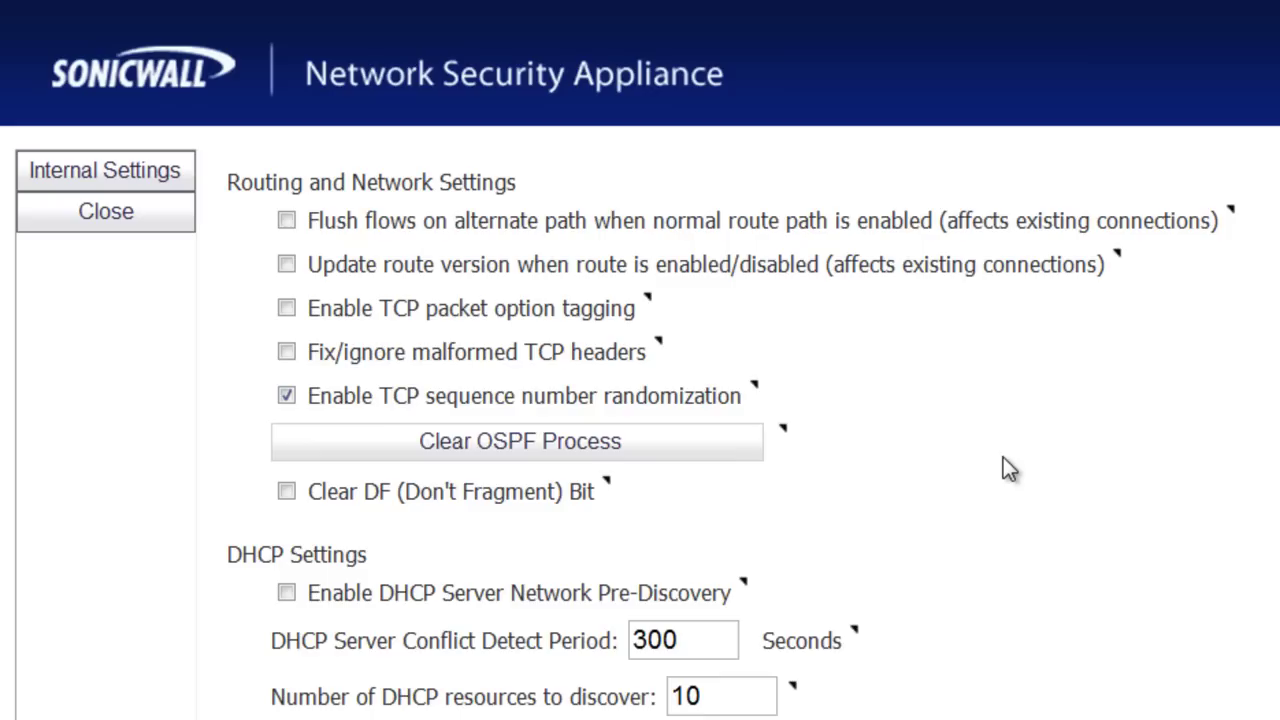
{"action": "scroll", "coordinate": [1003, 458], "scroll_direction": "down", "scroll_amount": 15}
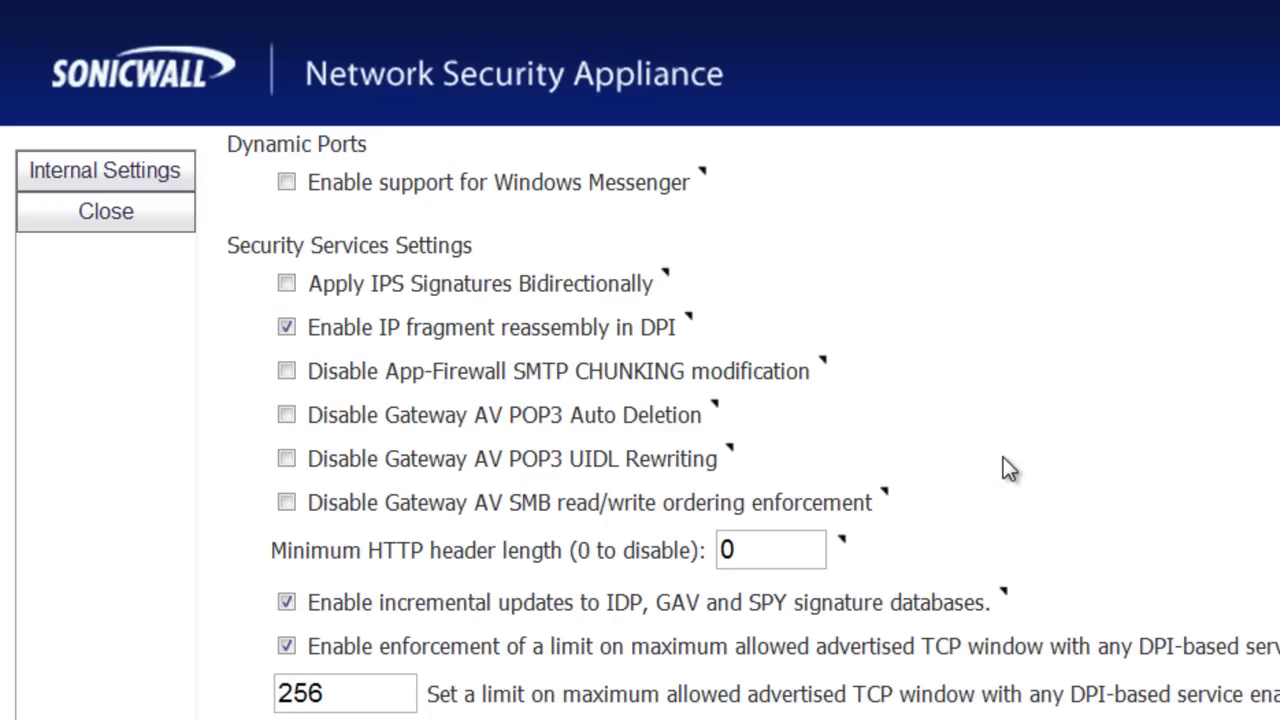
{"action": "scroll", "coordinate": [415, 680], "scroll_direction": "down", "scroll_amount": 3}
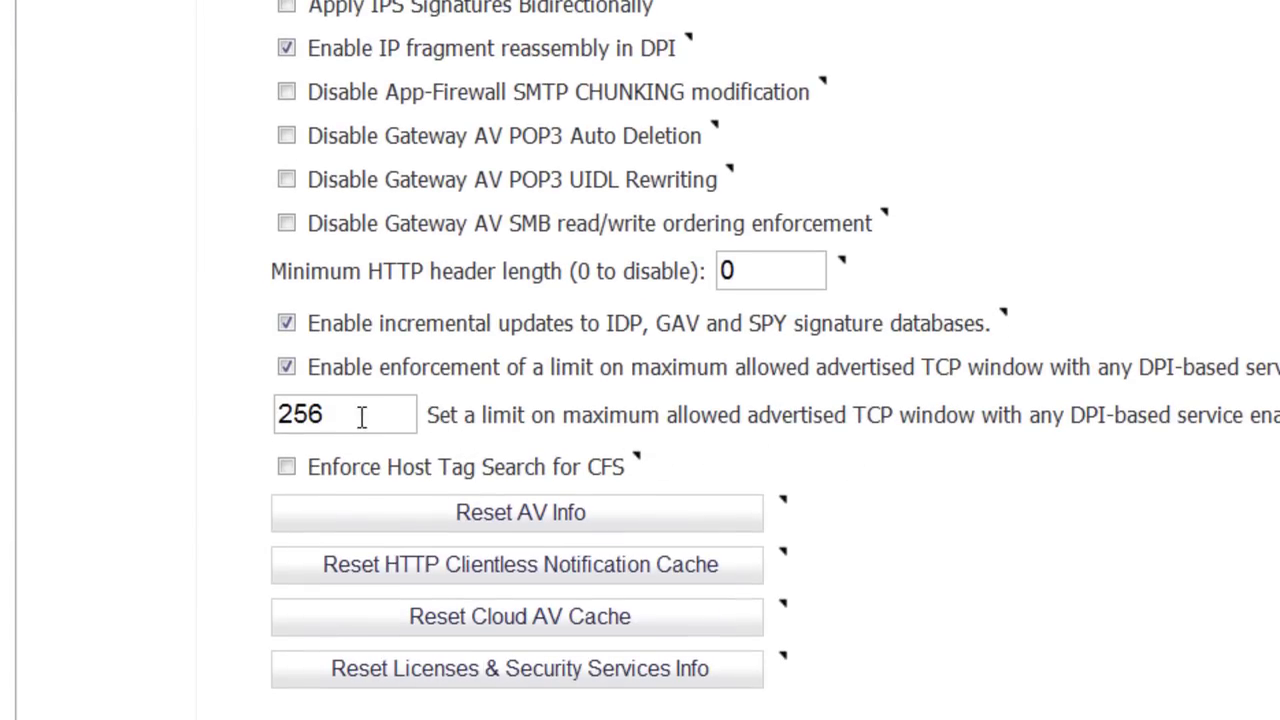
{"action": "left_click_drag", "start_coordinate": [360, 415], "coordinate": [198, 418]}
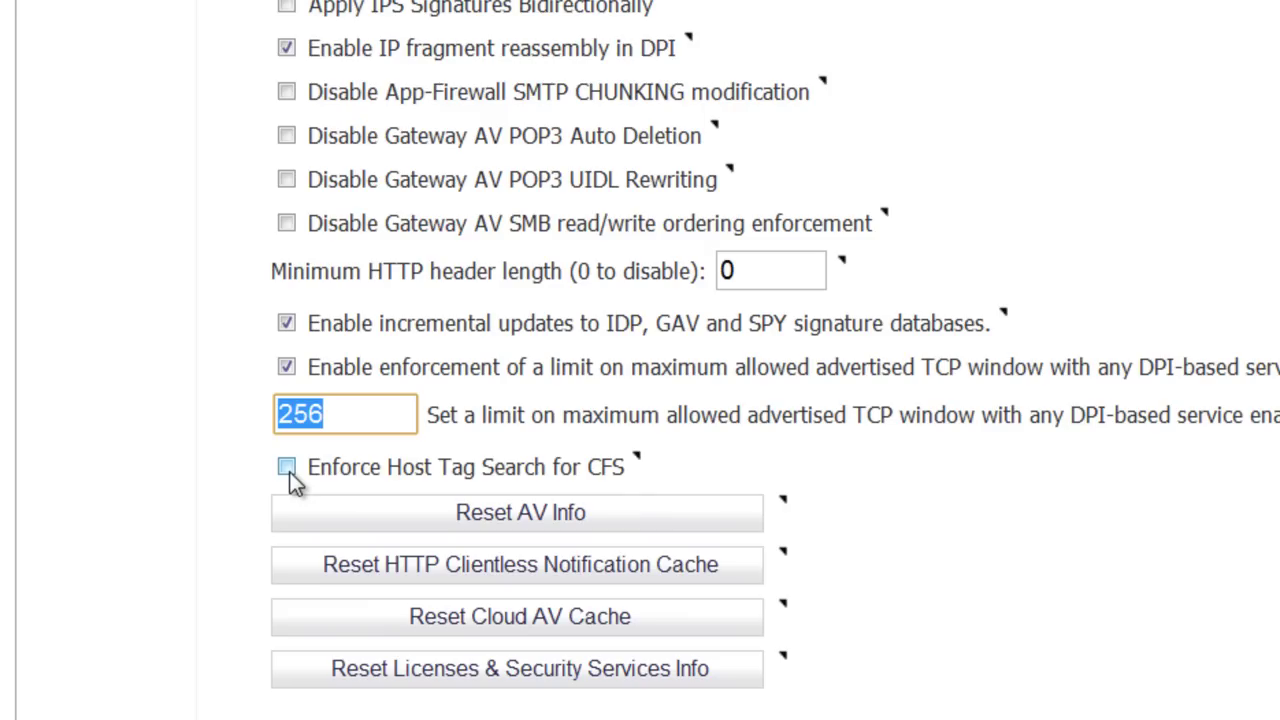
Go to the Network > Interfaces page to reach the WAN interface.
{"action": "scroll", "coordinate": [640, 360], "scroll_direction": "up", "scroll_amount": 20}
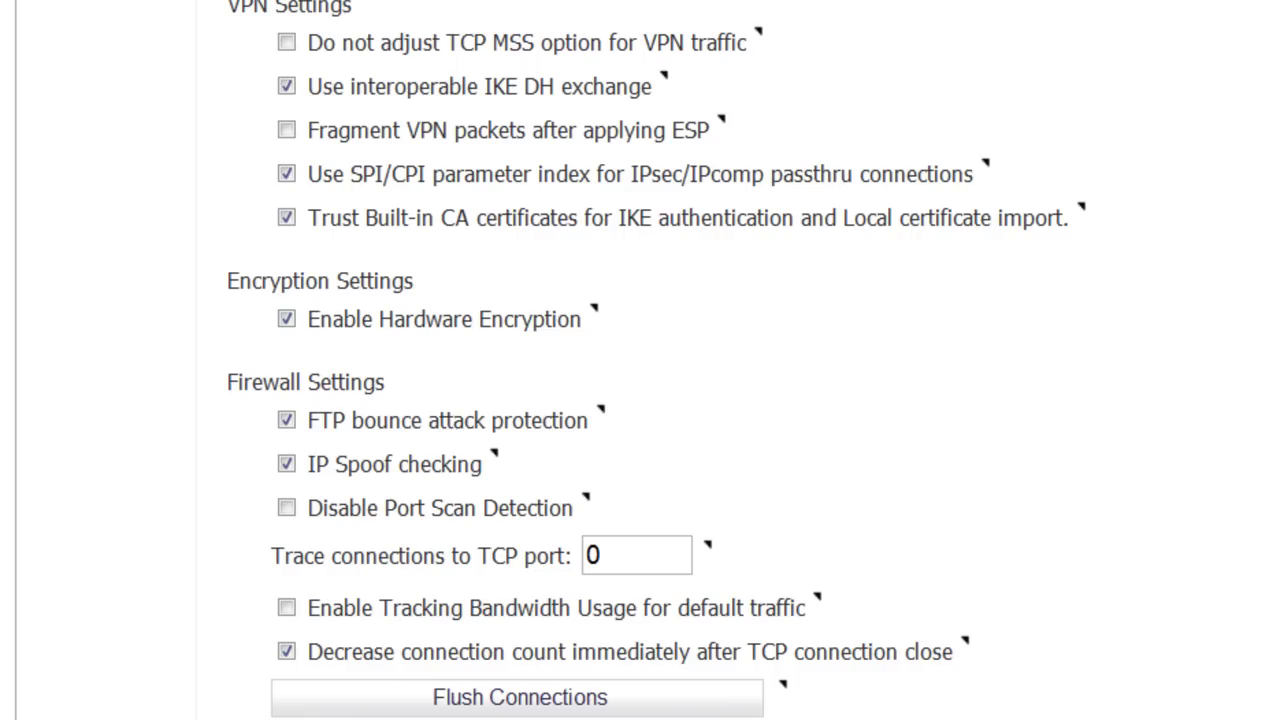
{"action": "scroll", "coordinate": [306, 60], "scroll_direction": "up", "scroll_amount": 3}
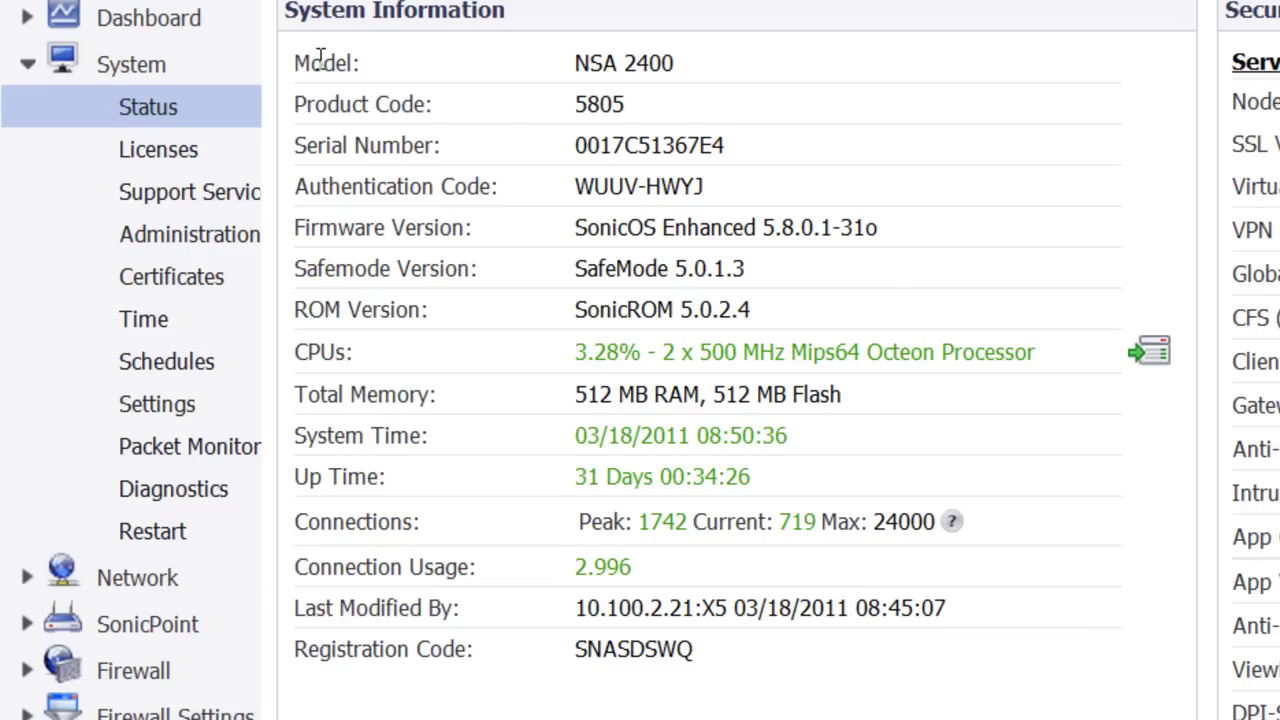
{"action": "left_click", "coordinate": [145, 582]}
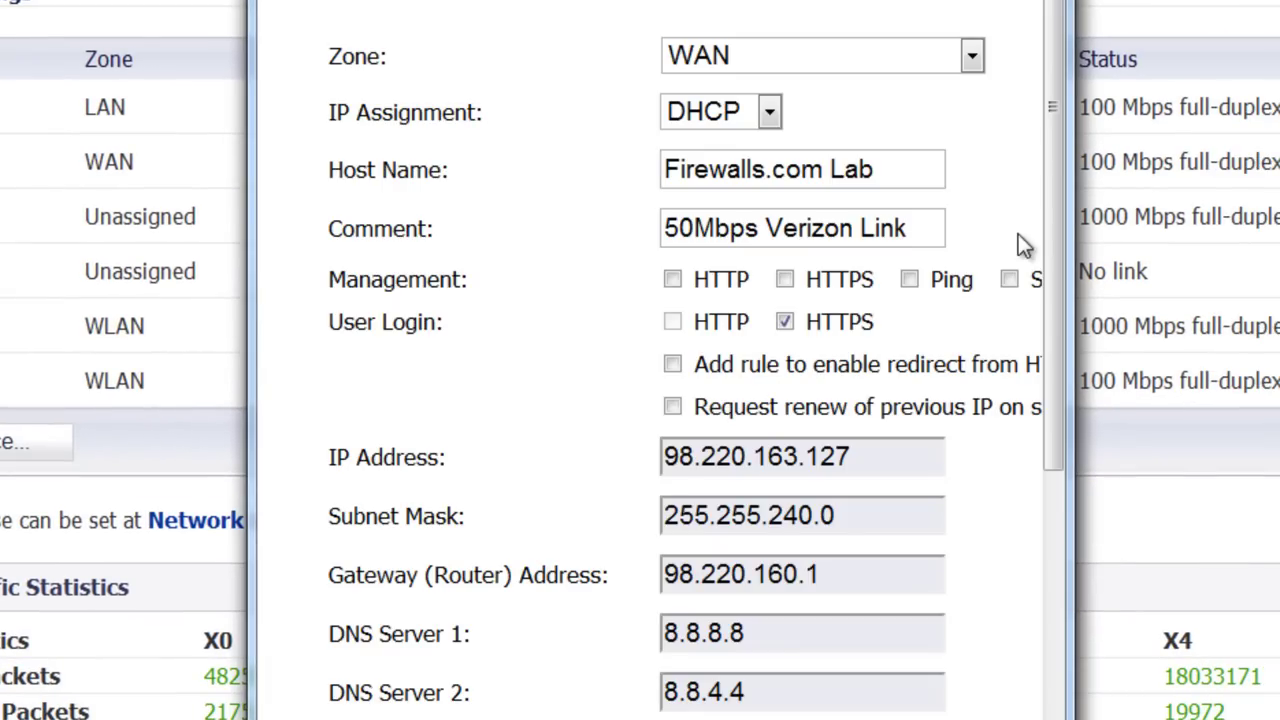
{"action": "left_click_drag", "start_coordinate": [1056, 231], "coordinate": [1045, 542]}
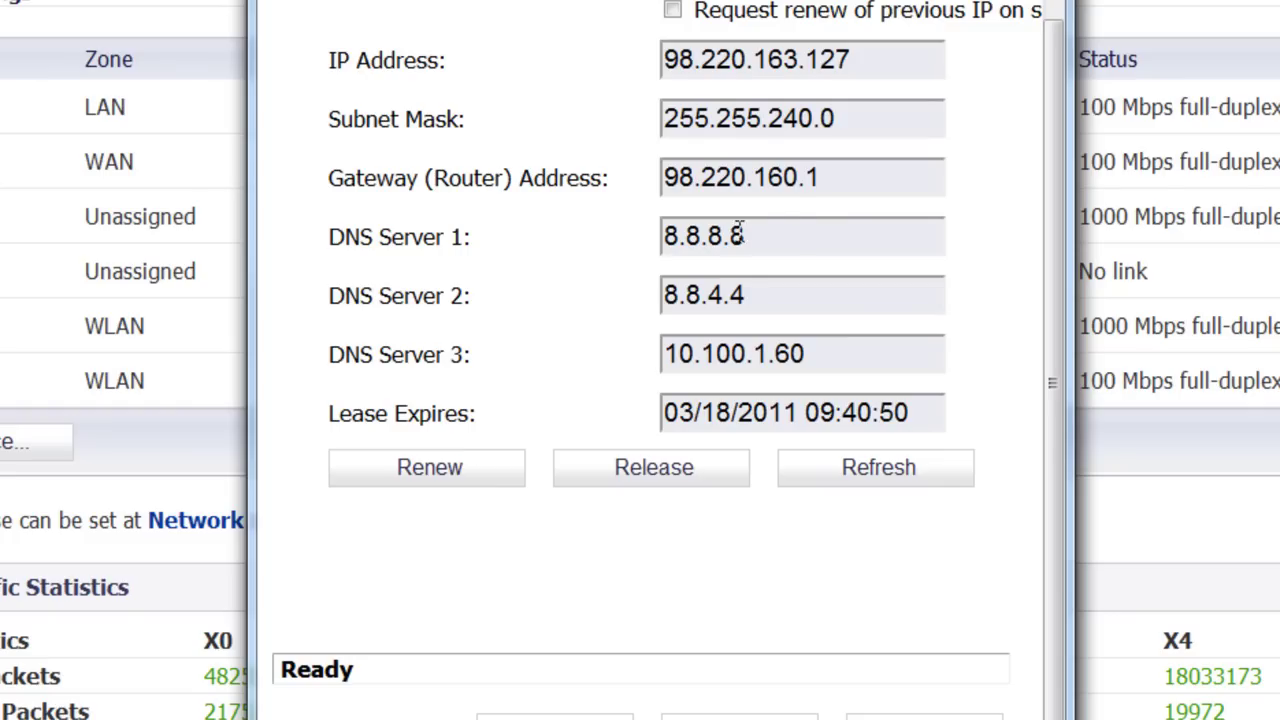
{"action": "left_click", "coordinate": [787, 235]}
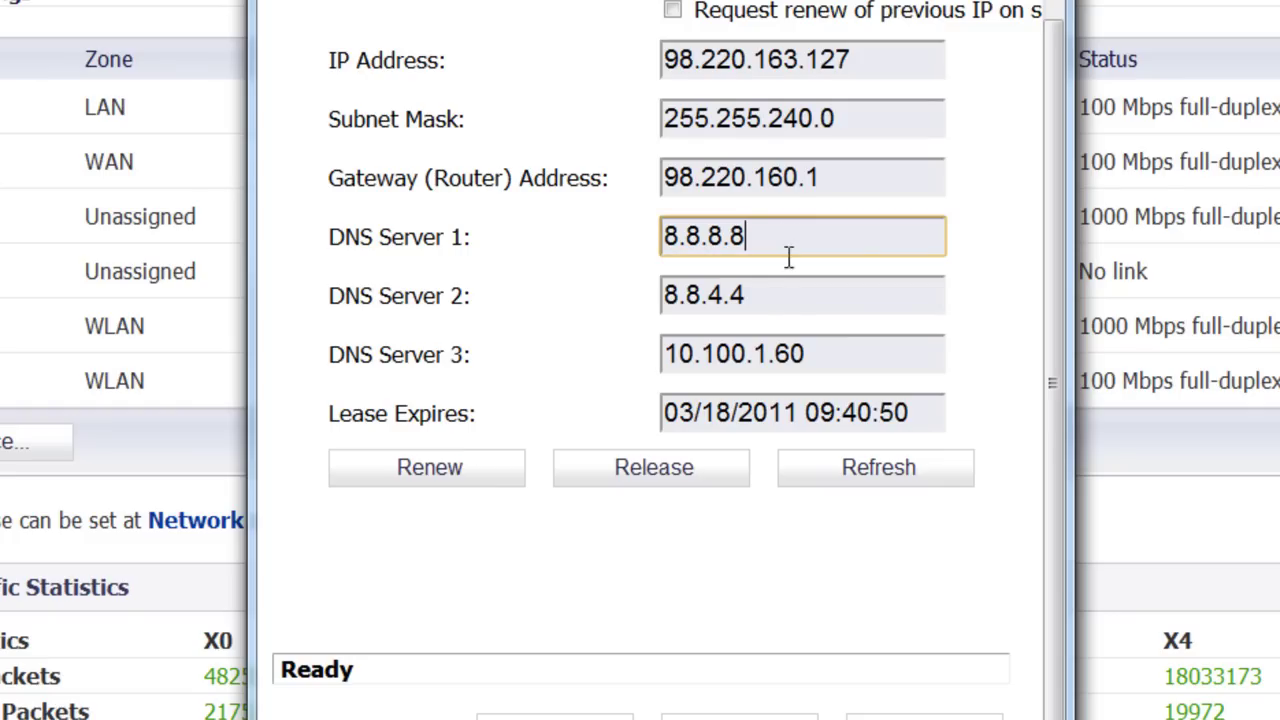
{"action": "left_click", "coordinate": [792, 302]}
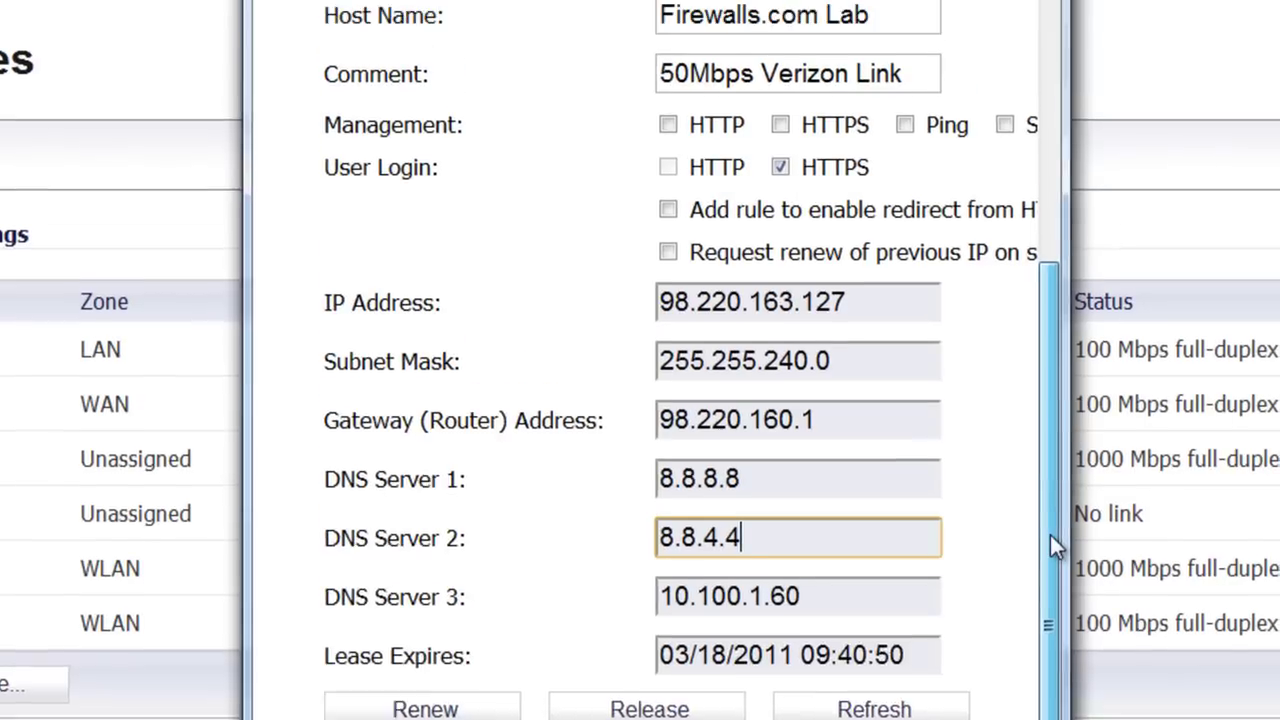
{"action": "left_click_drag", "start_coordinate": [1057, 325], "coordinate": [1051, 5]}
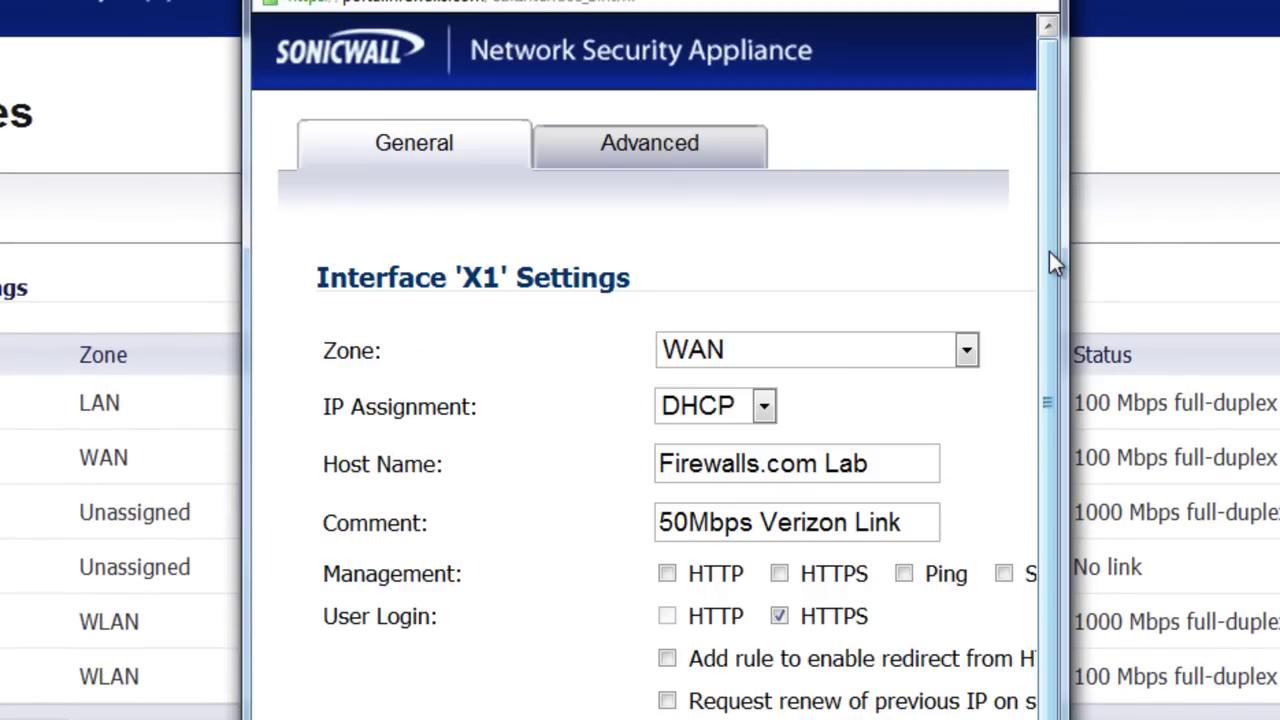
Confirm the X1 WAN interface MTU is 1500 on the Advanced tab, then close the dialog.
{"action": "left_click", "coordinate": [636, 152]}
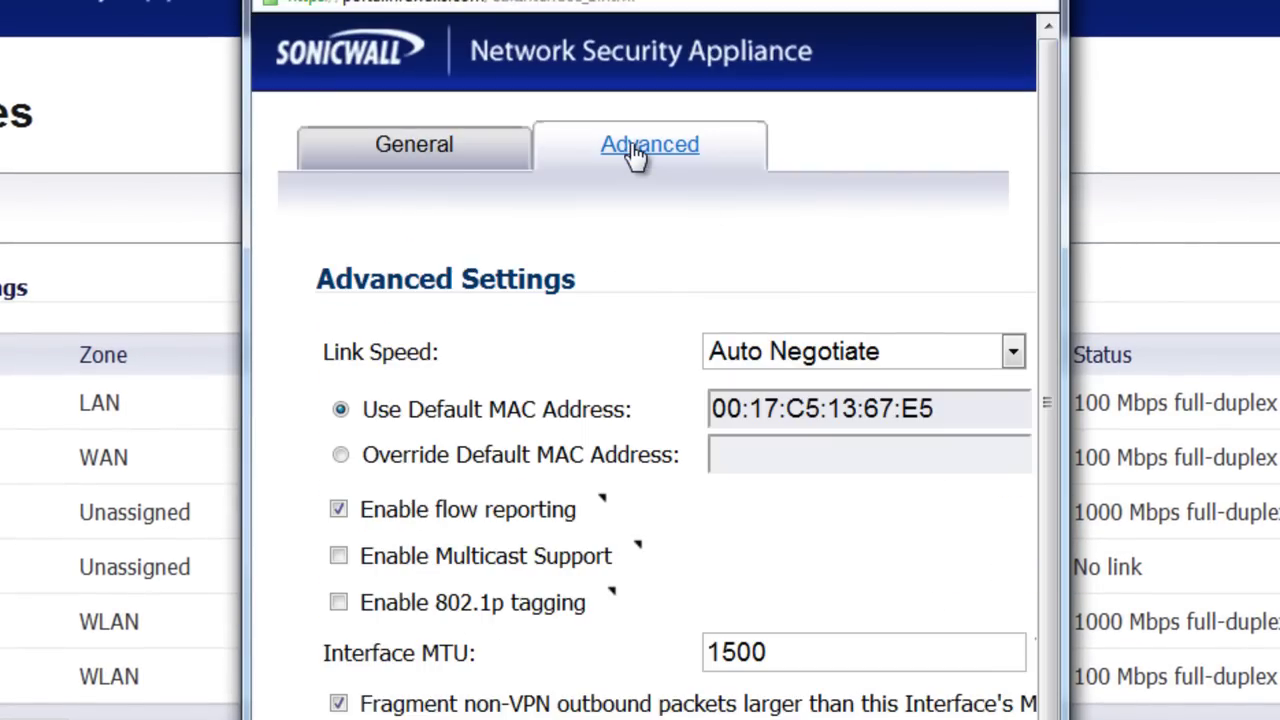
{"action": "left_click_drag", "start_coordinate": [1052, 583], "coordinate": [1048, 603]}
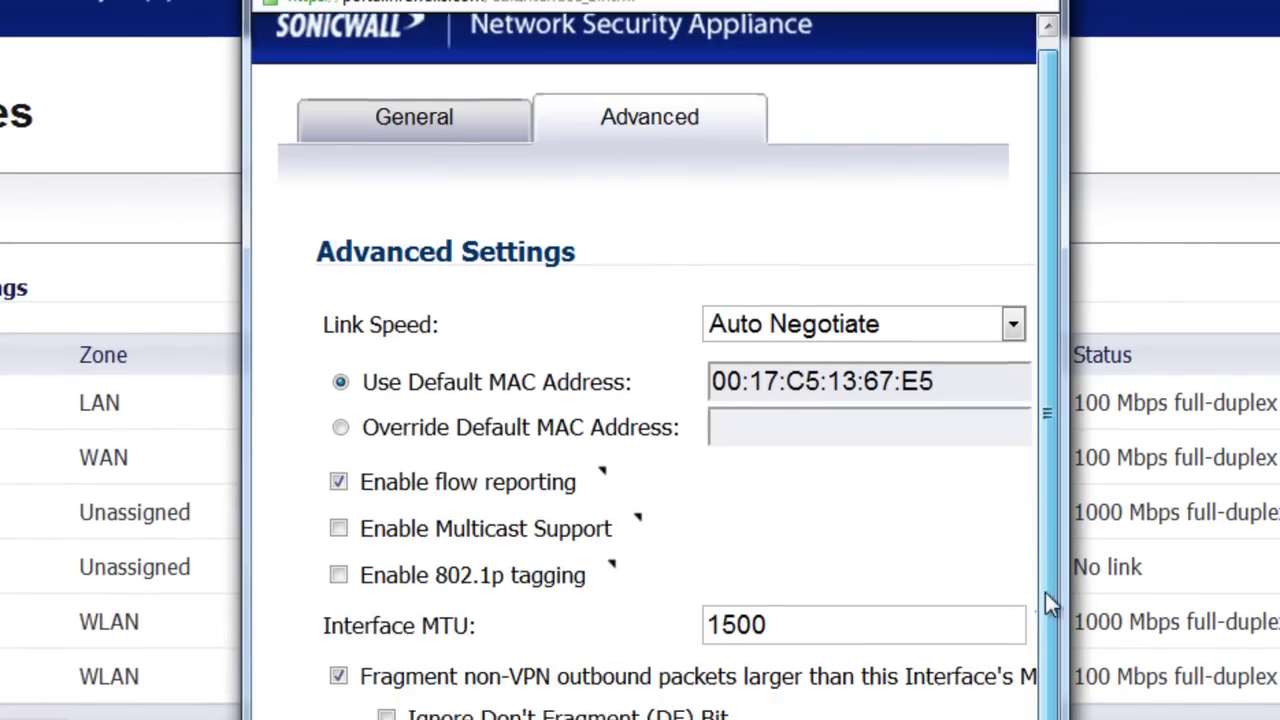
{"action": "scroll", "coordinate": [1048, 603], "scroll_direction": "down", "scroll_amount": 4}
{"action": "left_click", "coordinate": [835, 430]}
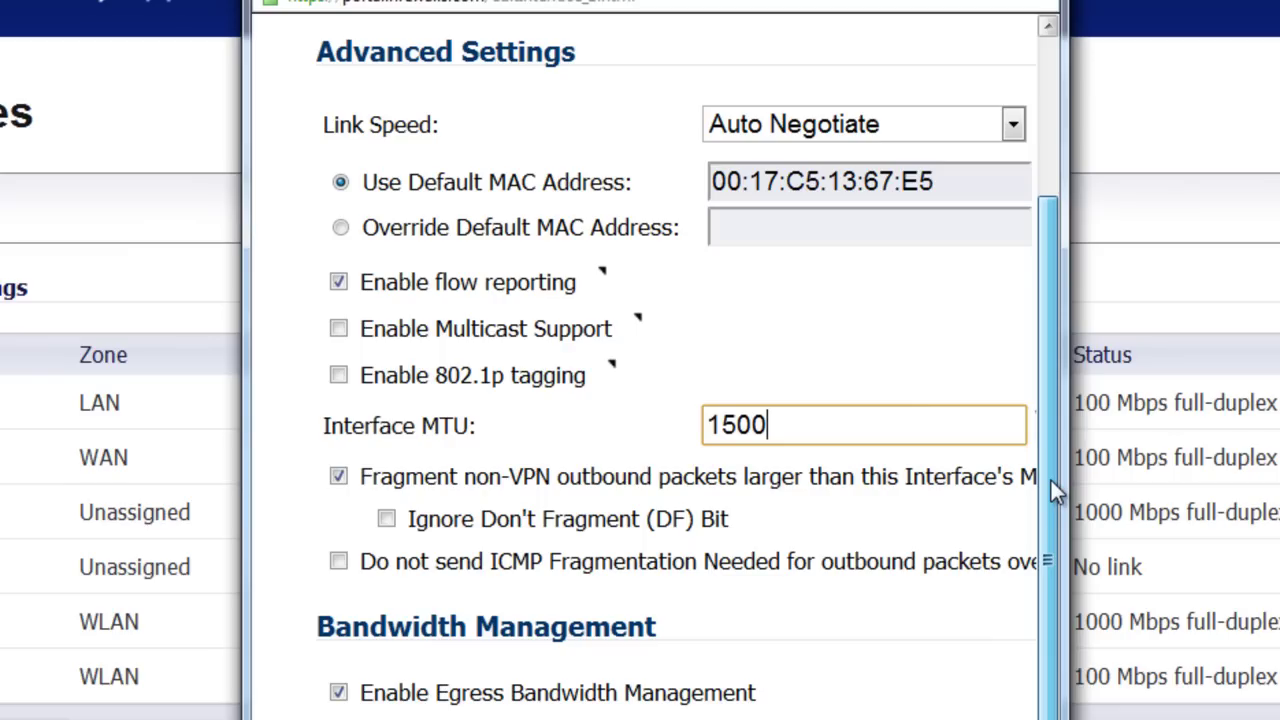
{"action": "scroll", "coordinate": [1051, 480], "scroll_direction": "down", "scroll_amount": 3}
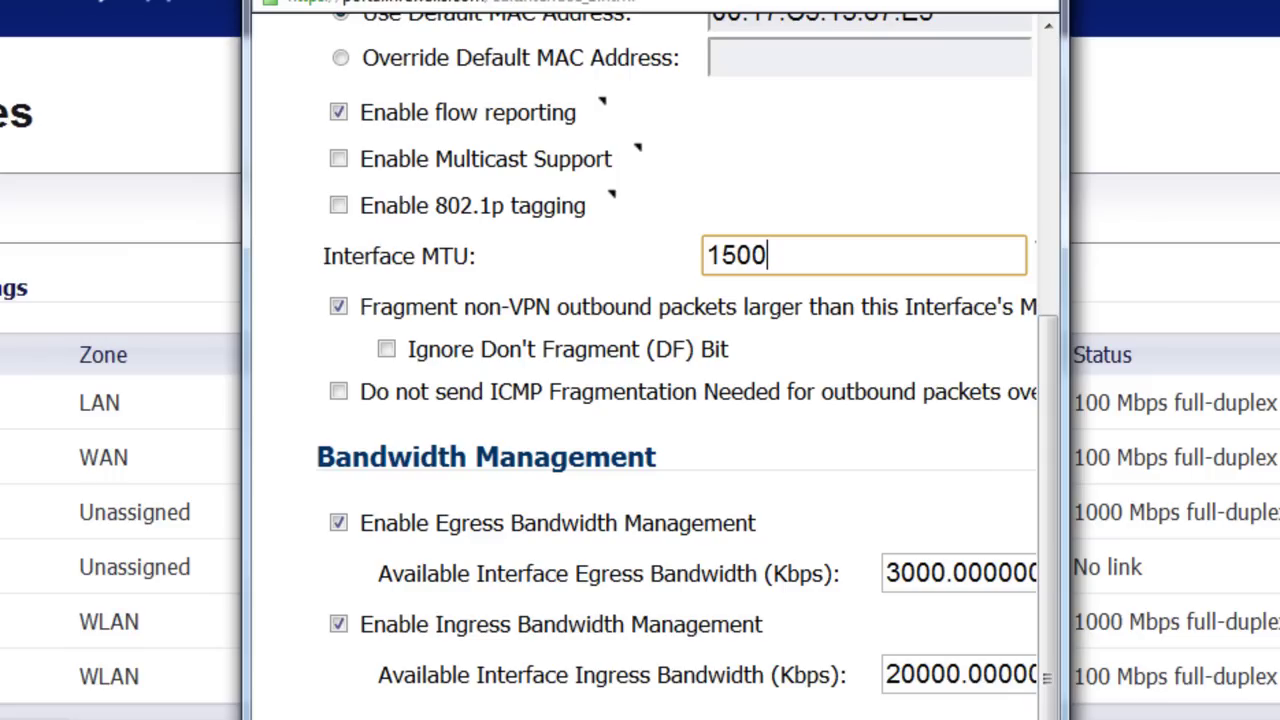
{"action": "key", "text": "Return"}
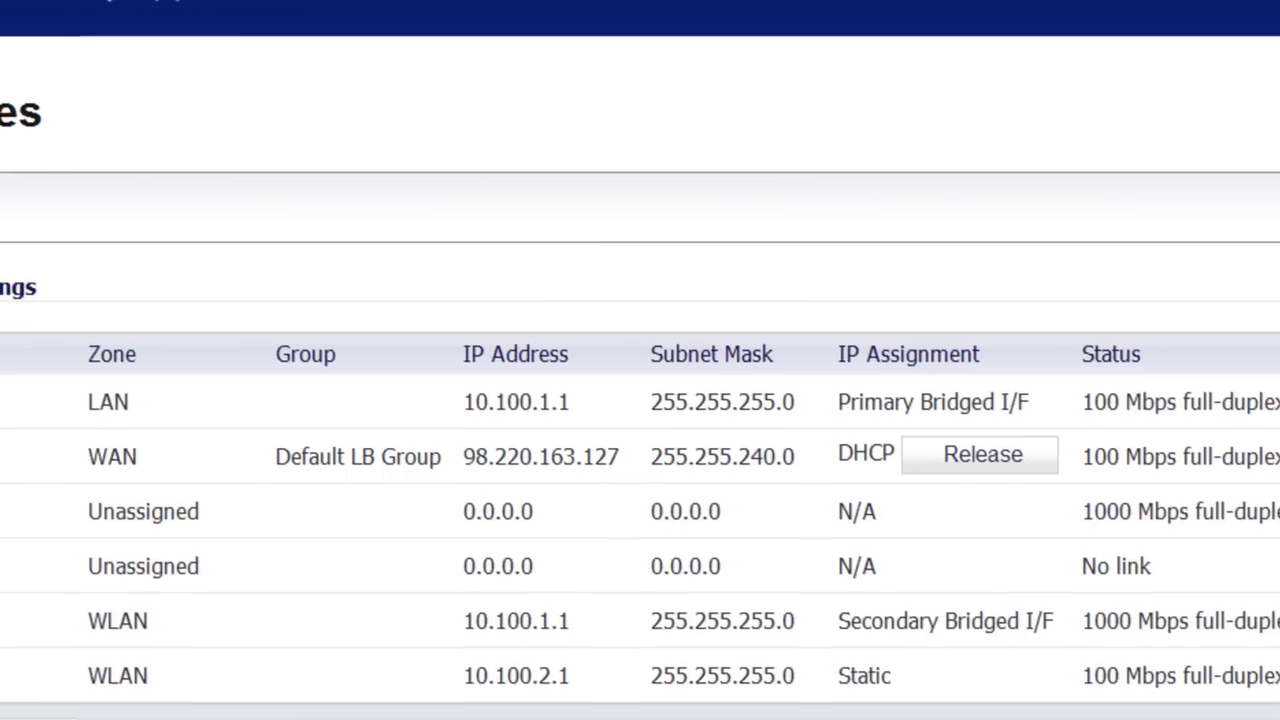
Under Security Services > Content Filter, set CFS Policy Assignment to Via App Rules.
{"action": "scroll", "coordinate": [130, 360], "scroll_direction": "down", "scroll_amount": 10}
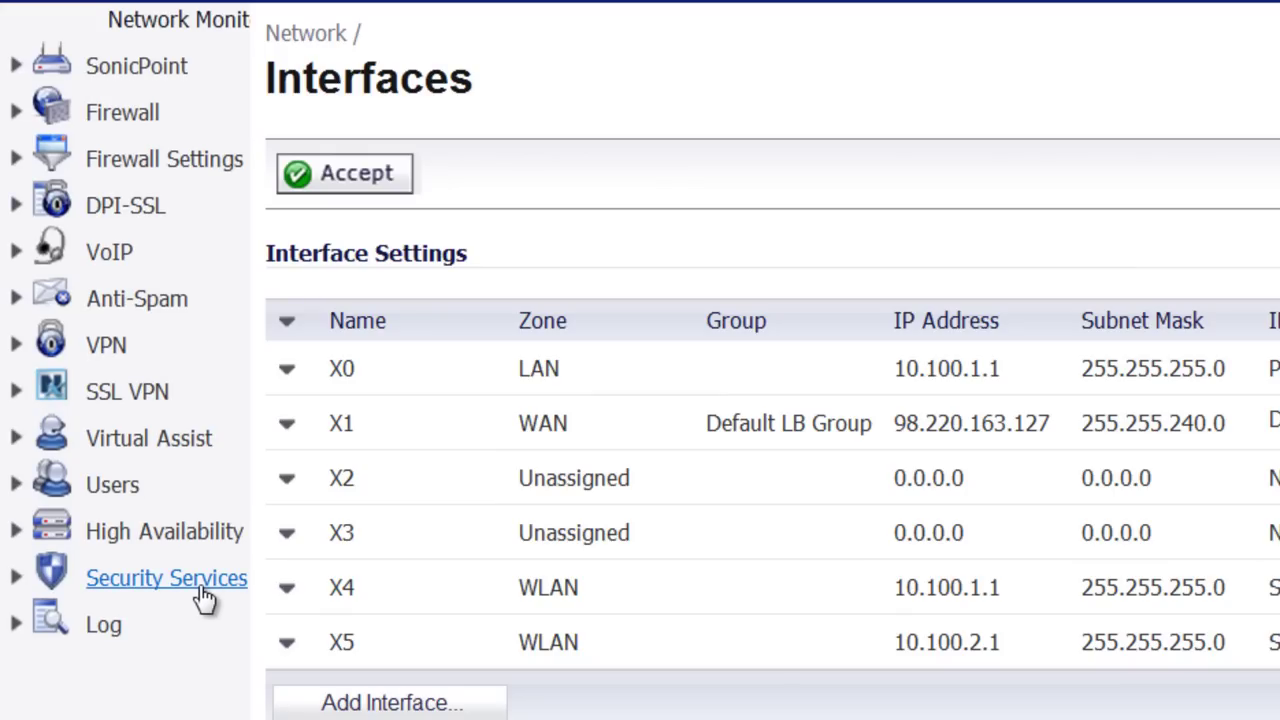
{"action": "left_click", "coordinate": [200, 584]}
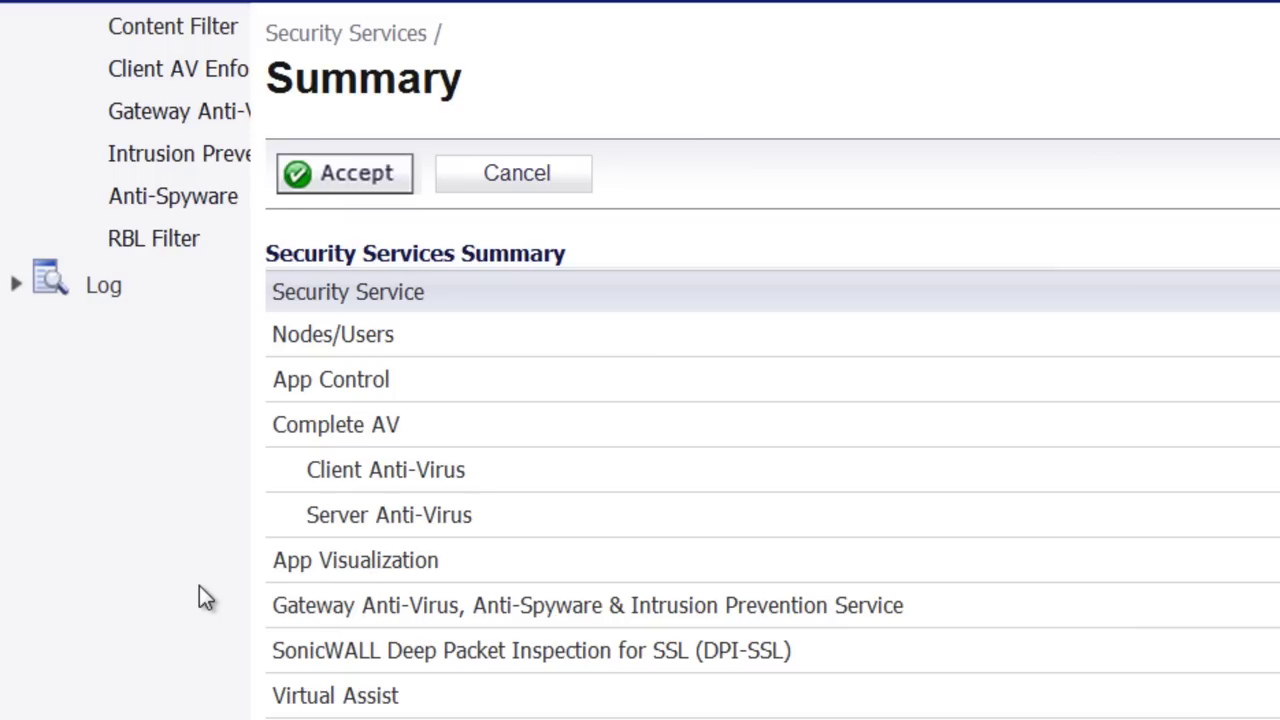
{"action": "left_click", "coordinate": [175, 30]}
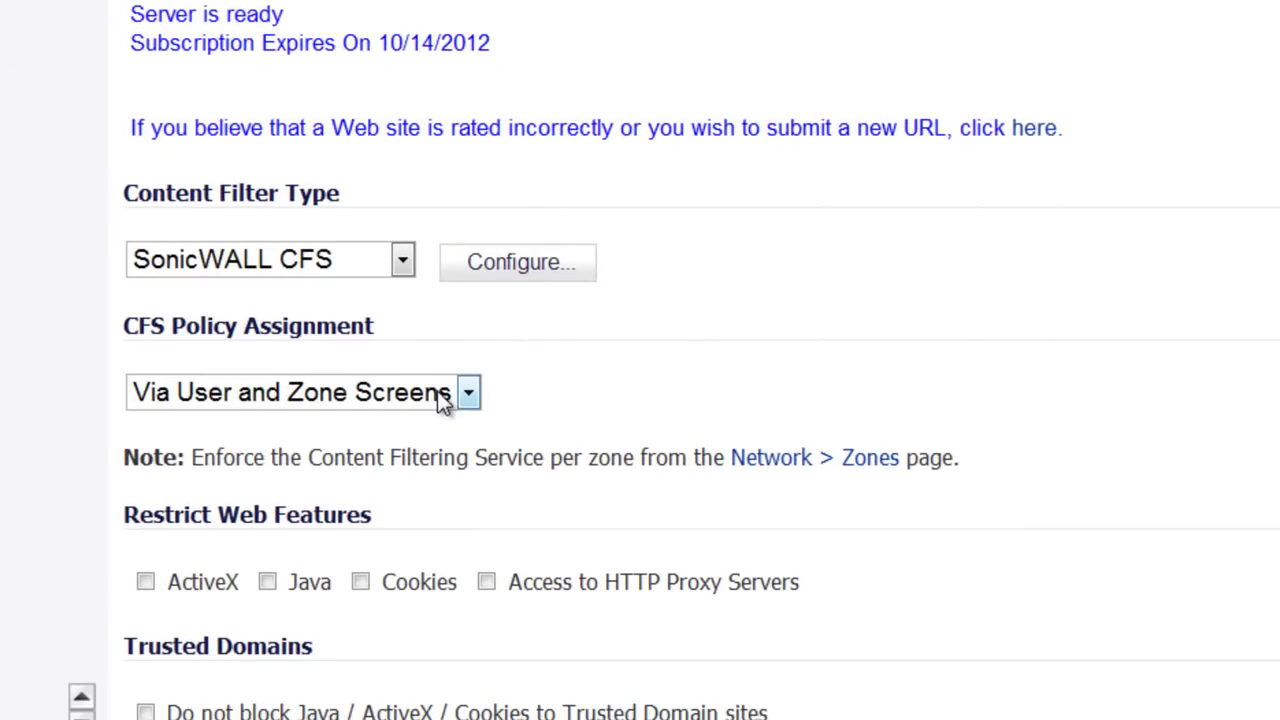
{"action": "left_click", "coordinate": [441, 393]}
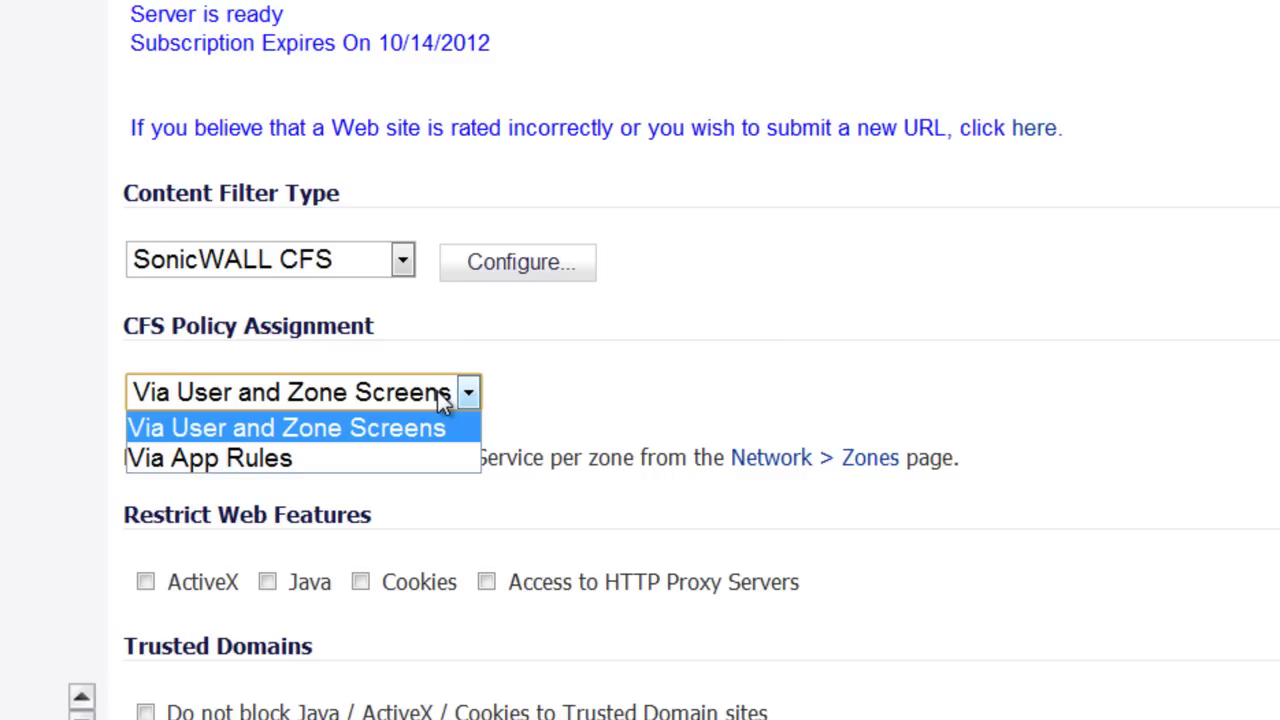
{"action": "left_click", "coordinate": [365, 462]}
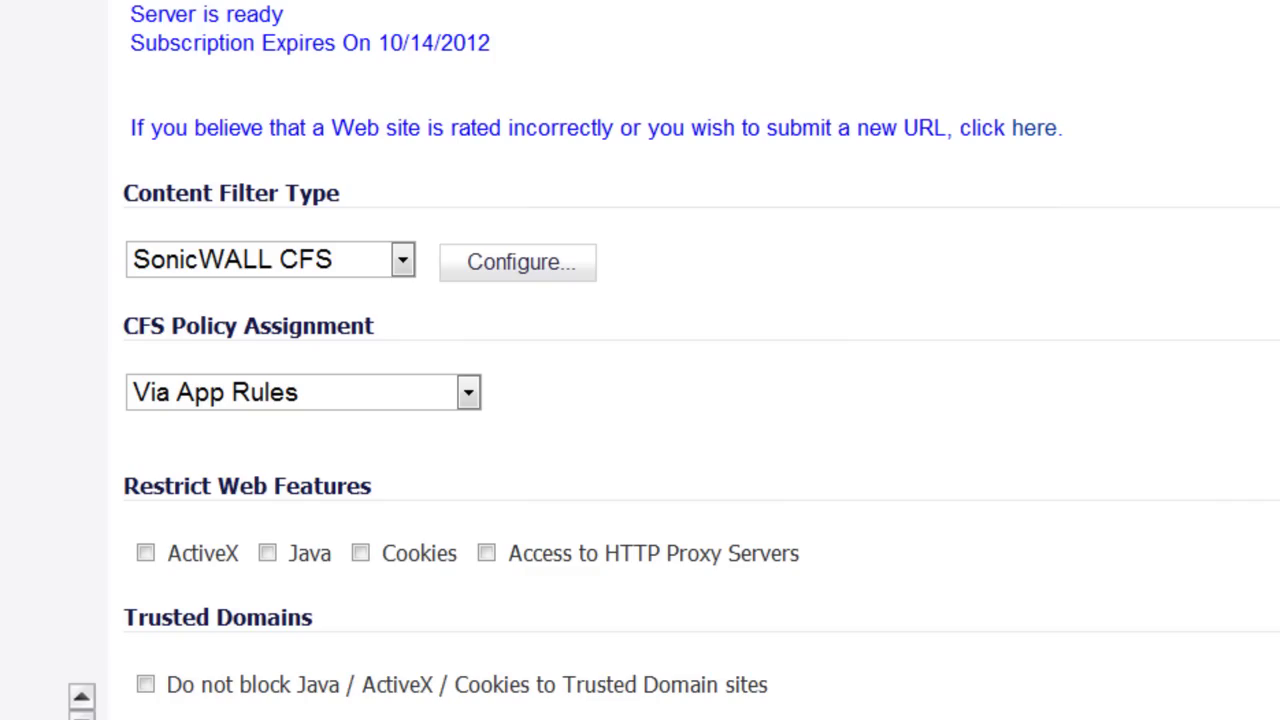
Go to Firewall > Match Objects and start adding a new match object.
{"action": "left_click", "coordinate": [81, 705]}
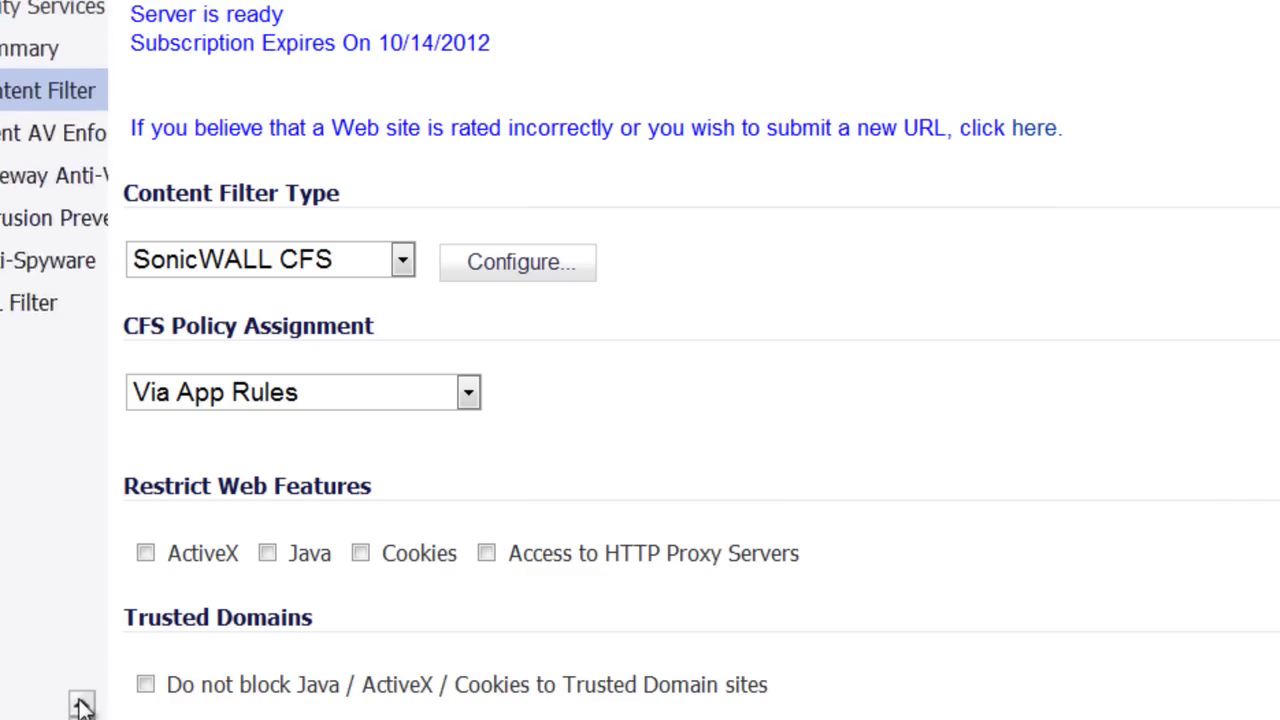
{"action": "scroll", "coordinate": [82, 706], "scroll_direction": "up", "scroll_amount": 5}
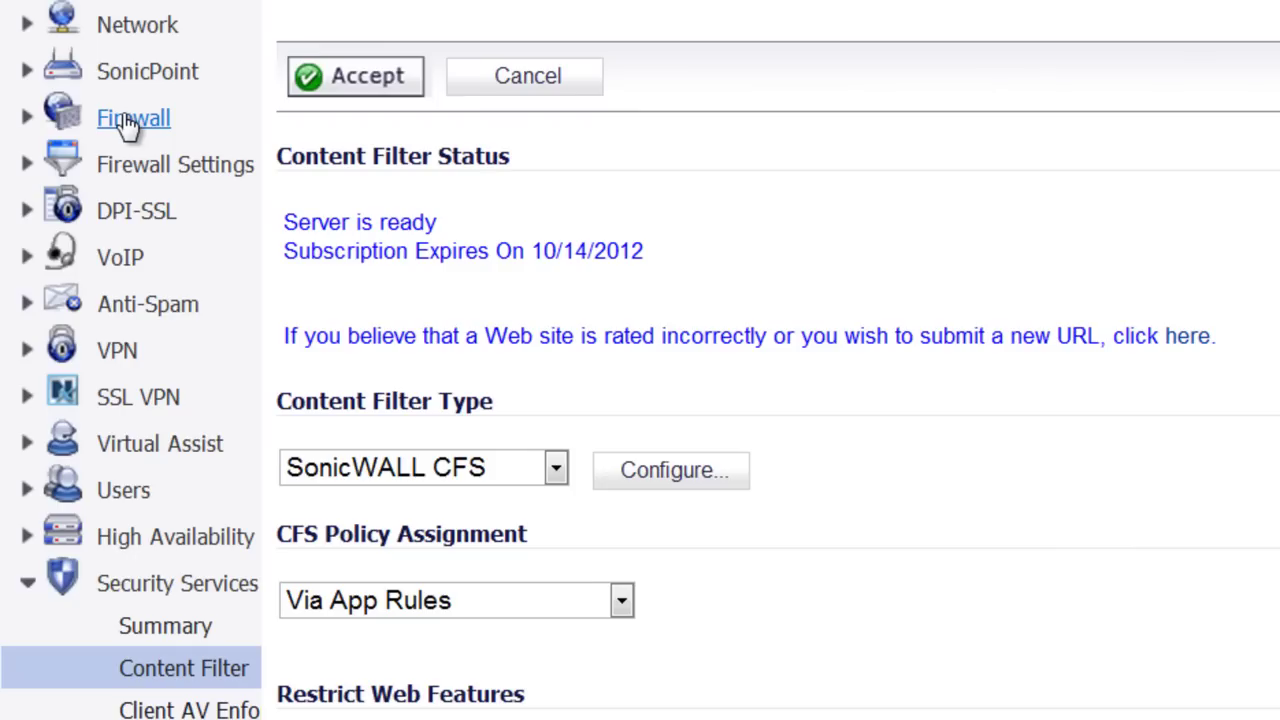
{"action": "left_click", "coordinate": [127, 120]}
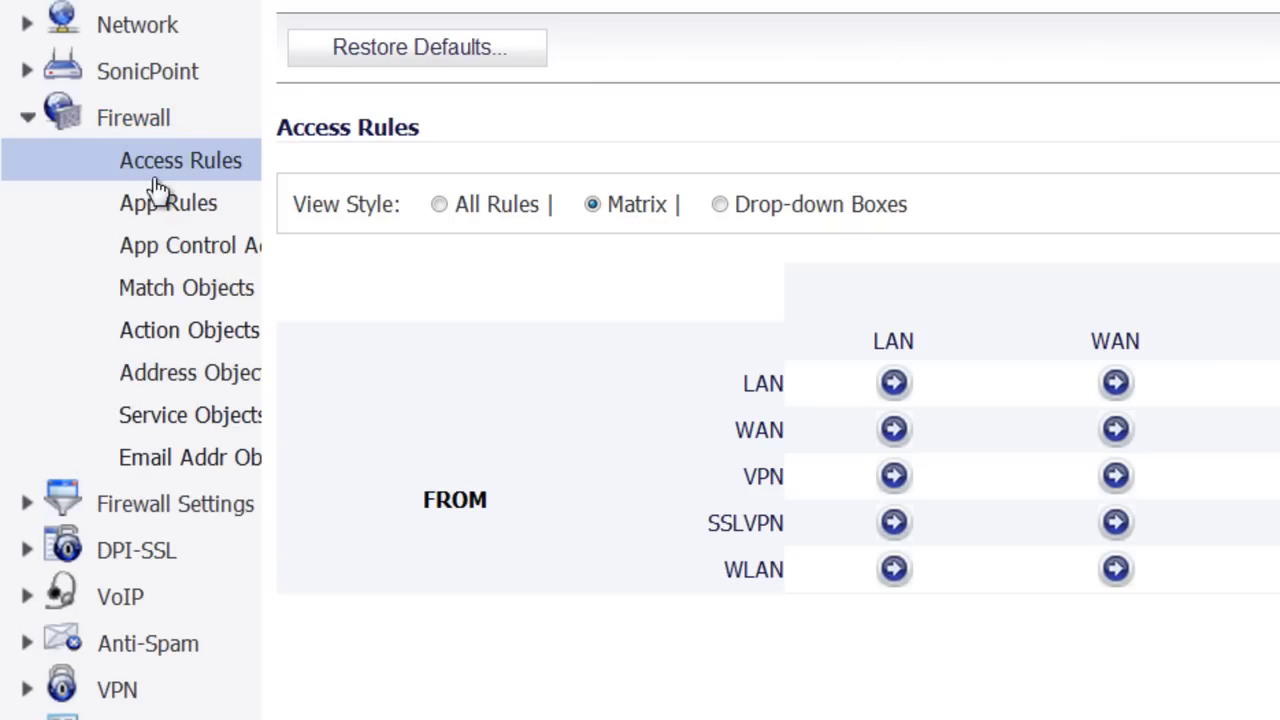
{"action": "left_click", "coordinate": [187, 289]}
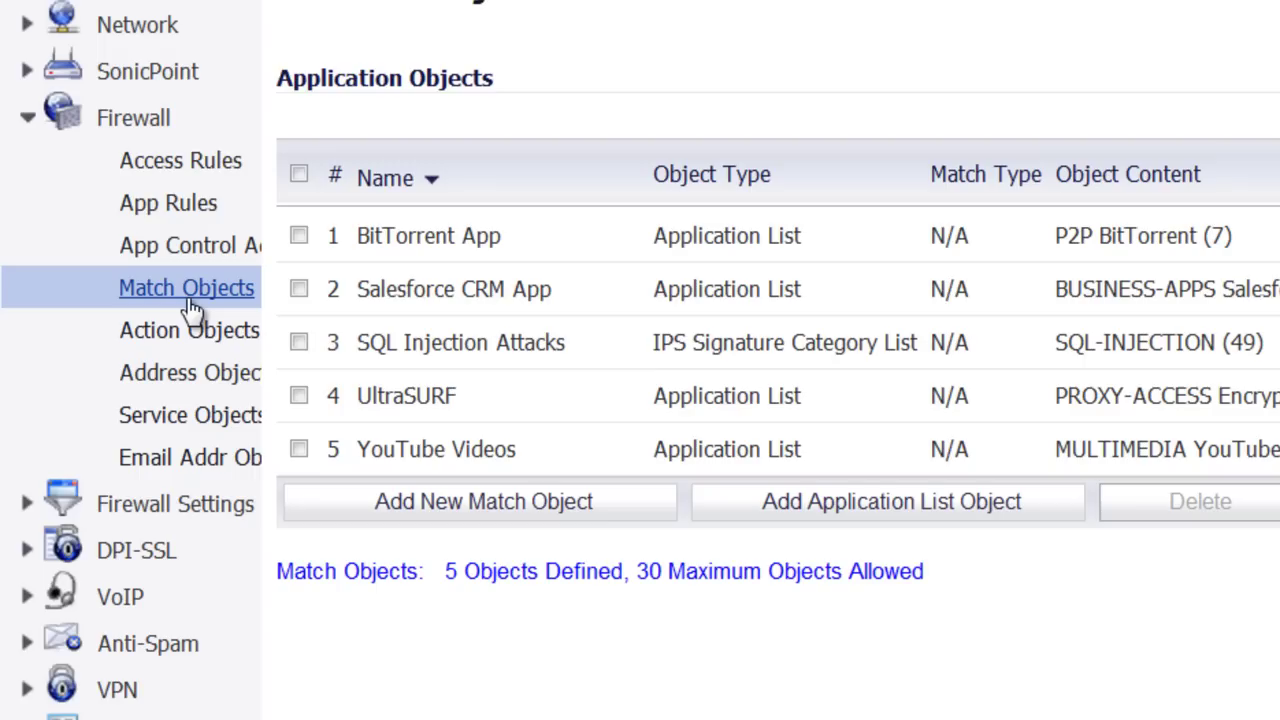
{"action": "left_click", "coordinate": [515, 513]}
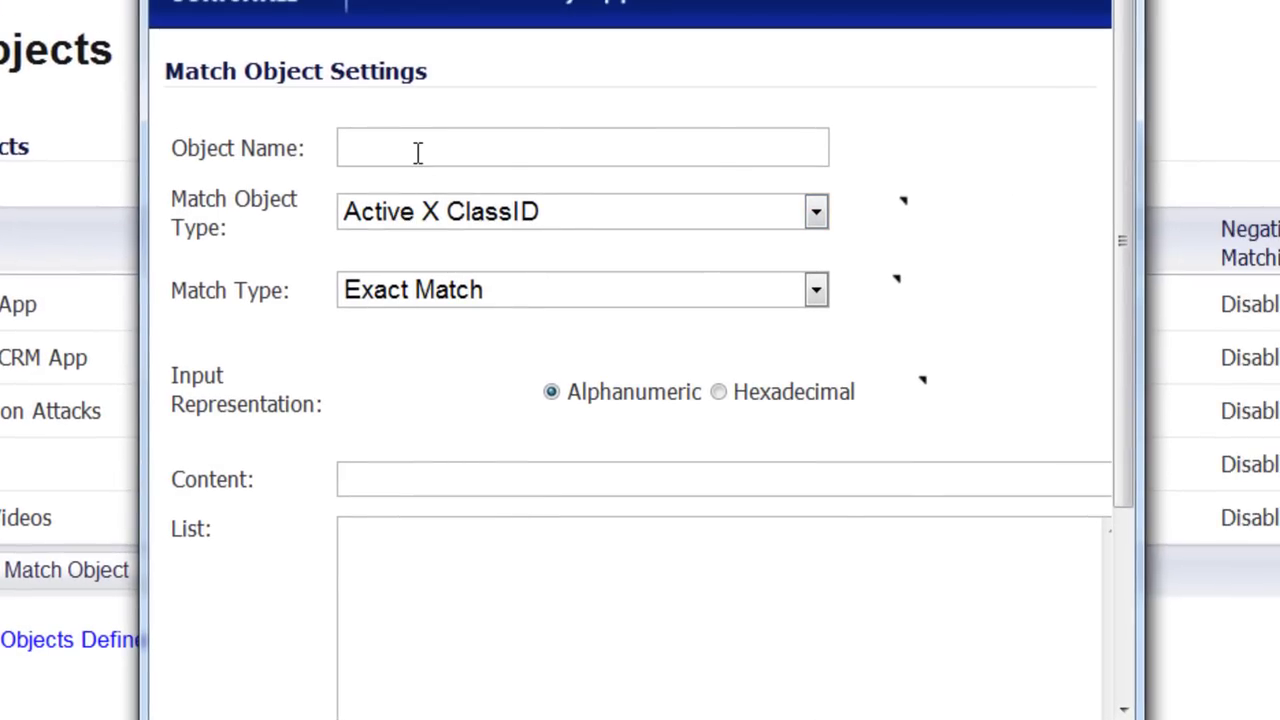
Name the new match object 'Blocked Websites'.
{"action": "left_click", "coordinate": [418, 150]}
{"action": "type", "text": "B"}
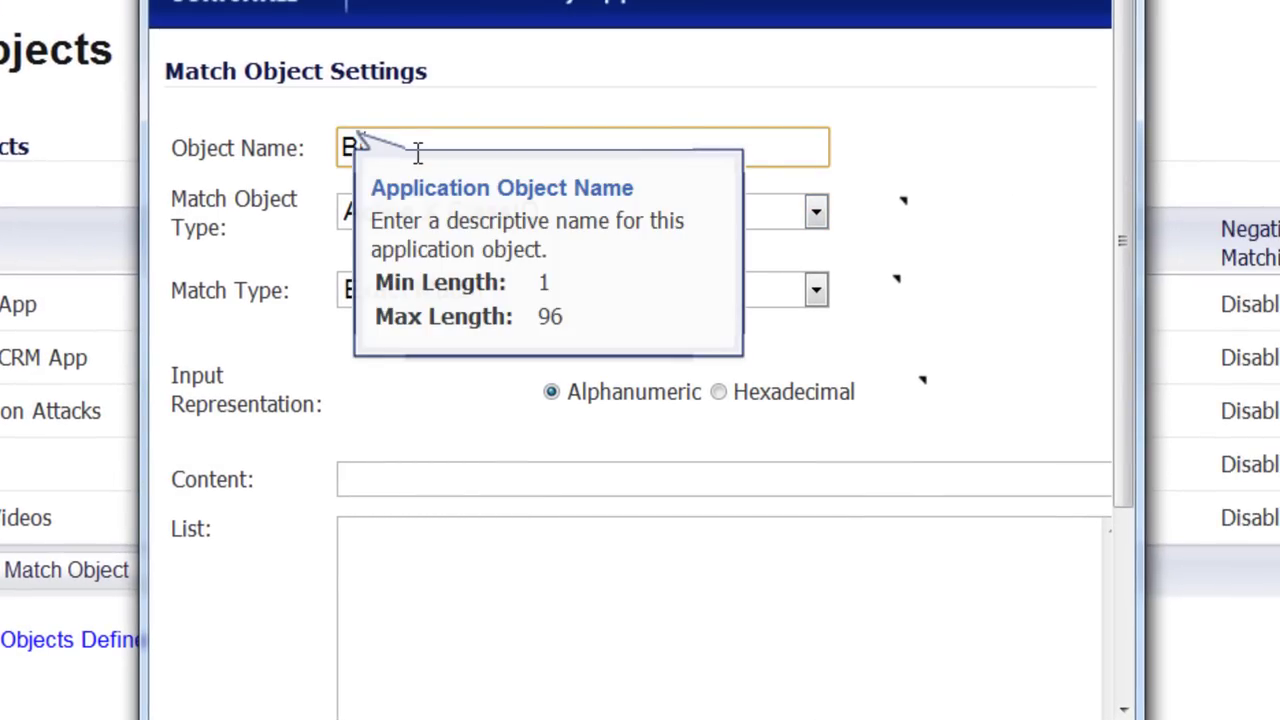
{"action": "type", "text": "locked Websites"}
{"action": "key", "text": "Tab"}
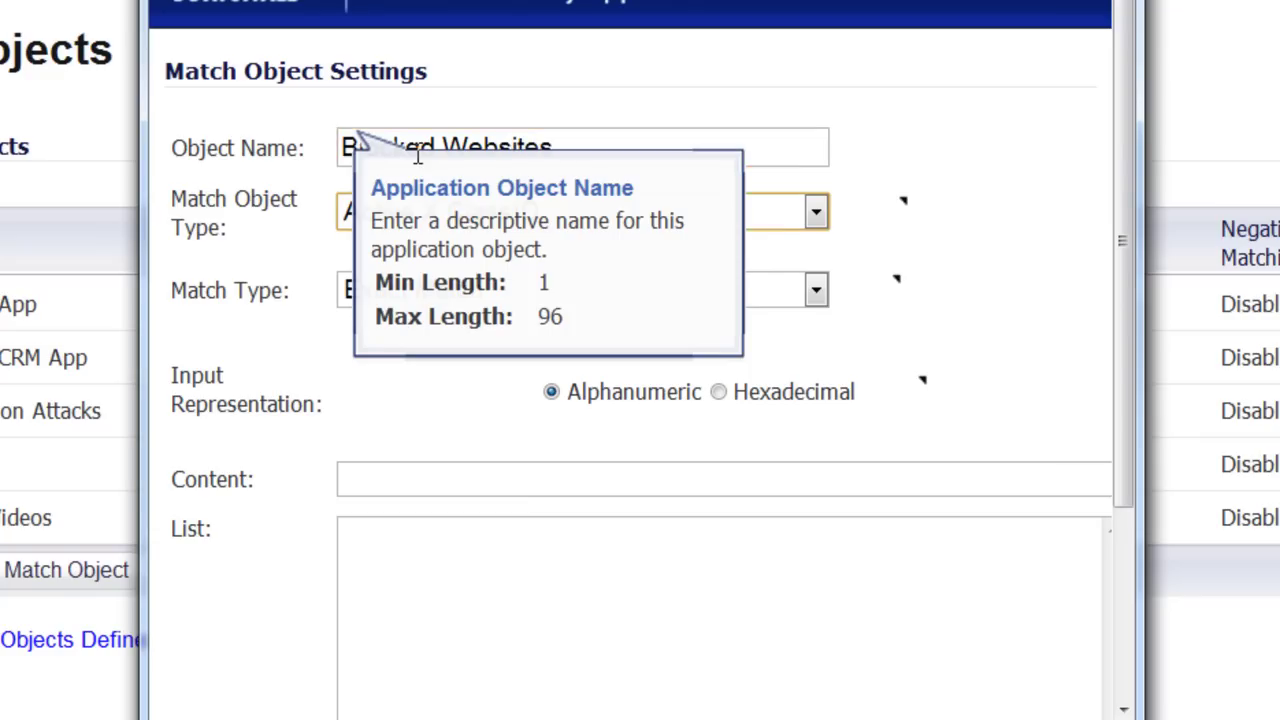
Make it a CFS Category List with 4. Pornography ticked, and save it.
{"action": "left_click", "coordinate": [817, 213]}
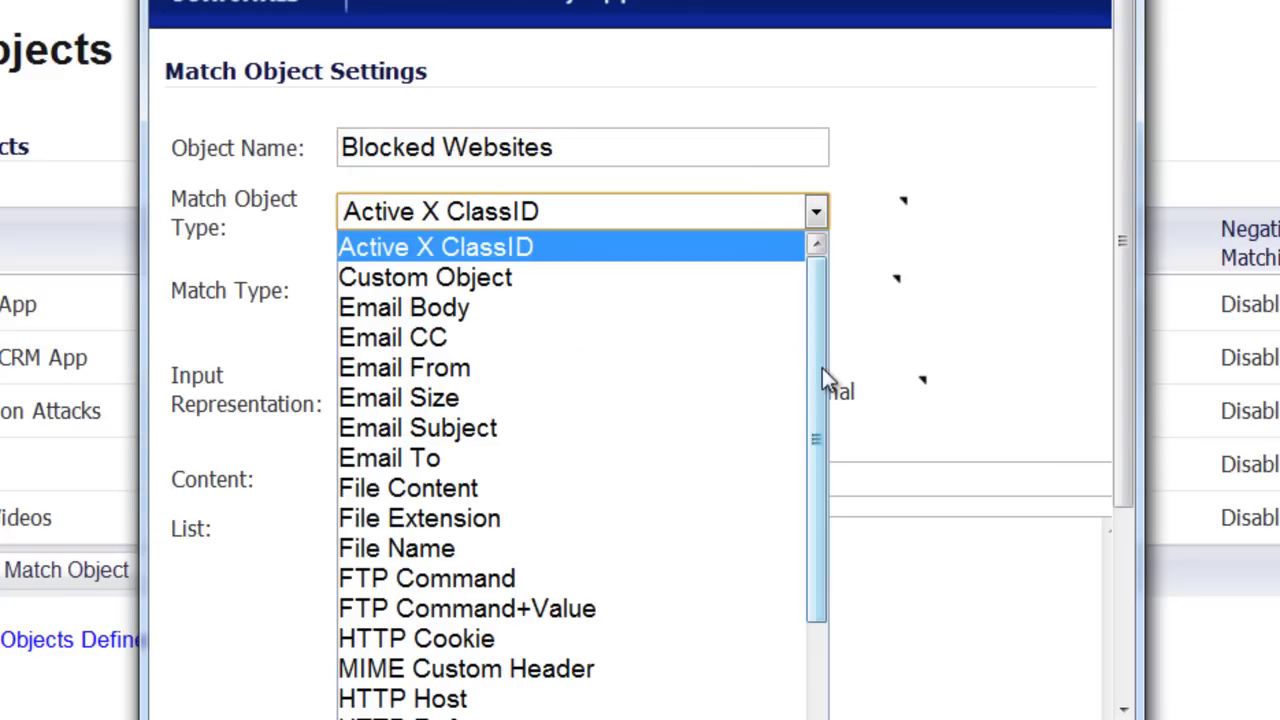
{"action": "left_click_drag", "start_coordinate": [819, 372], "coordinate": [814, 640]}
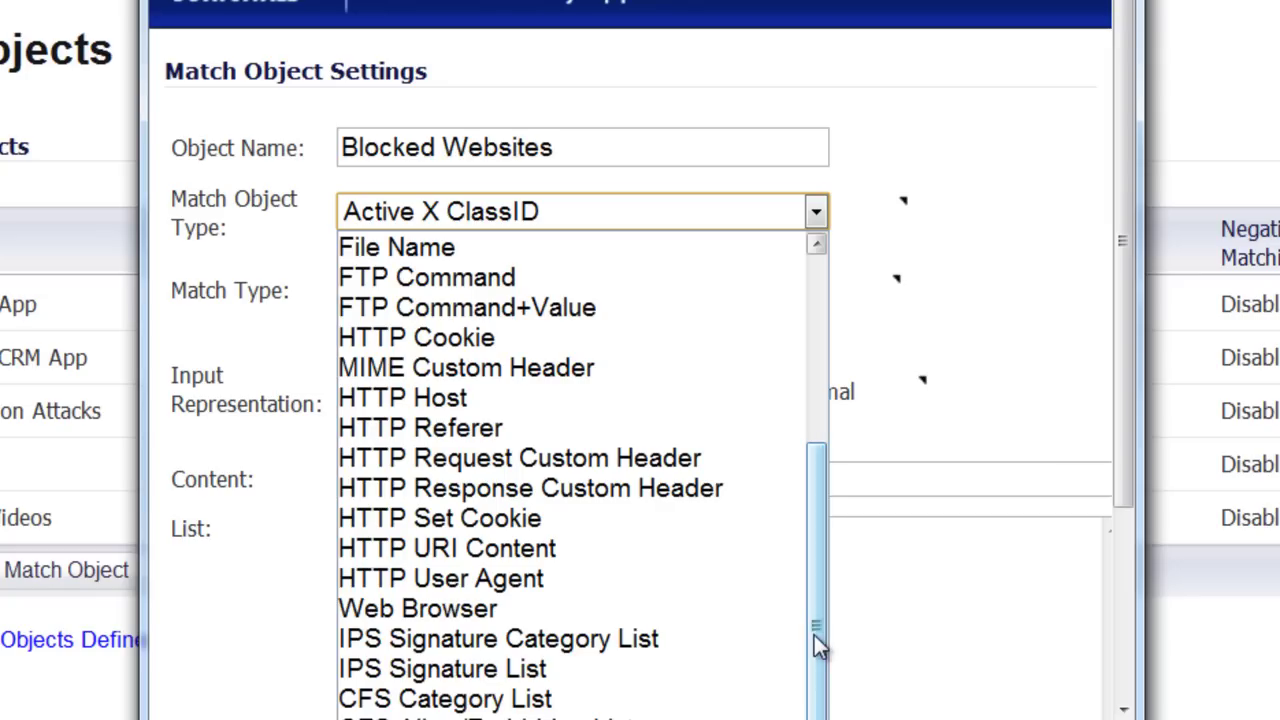
{"action": "left_click", "coordinate": [537, 700]}
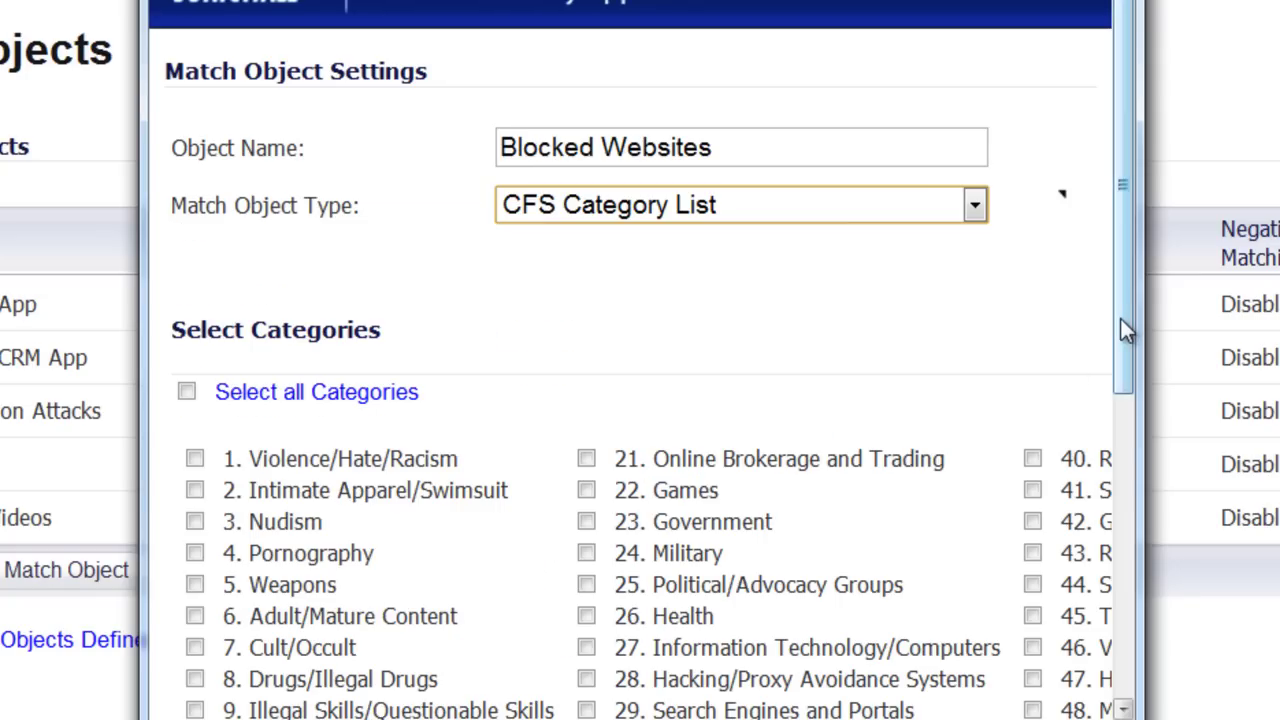
{"action": "left_click_drag", "start_coordinate": [1120, 318], "coordinate": [1127, 591]}
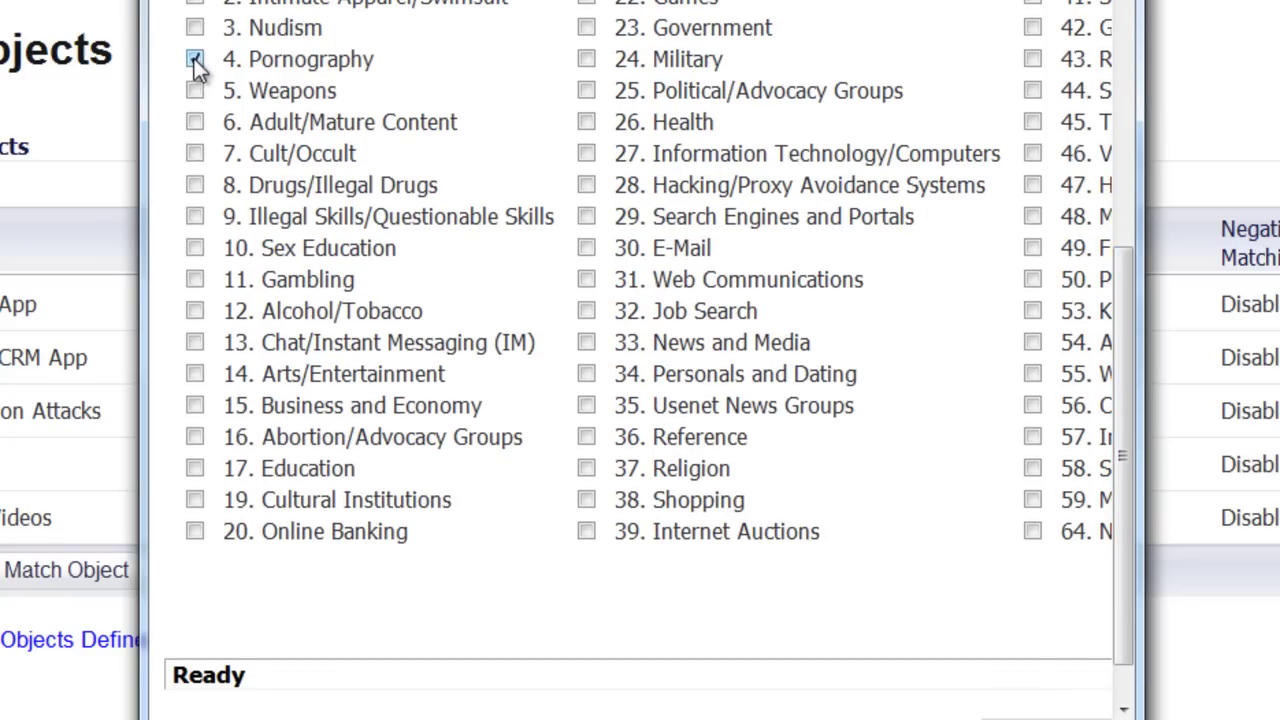
{"action": "left_click", "coordinate": [1120, 697]}
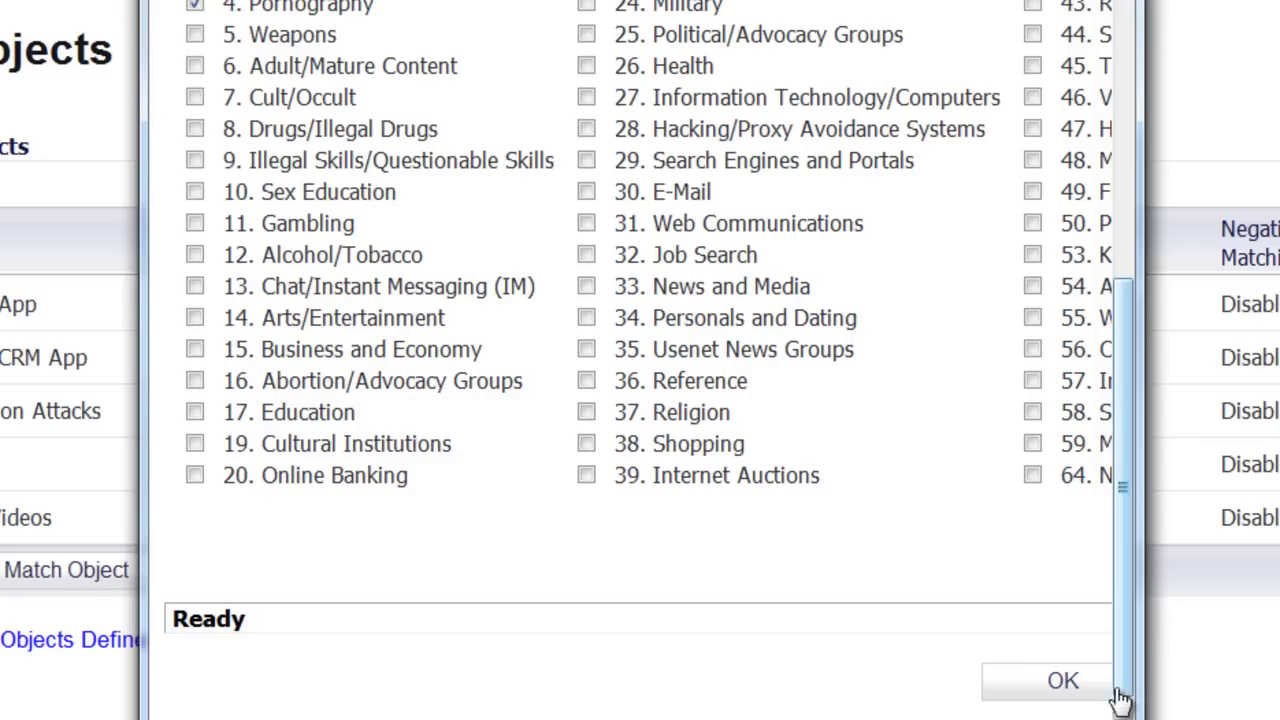
{"action": "left_click", "coordinate": [1066, 684]}
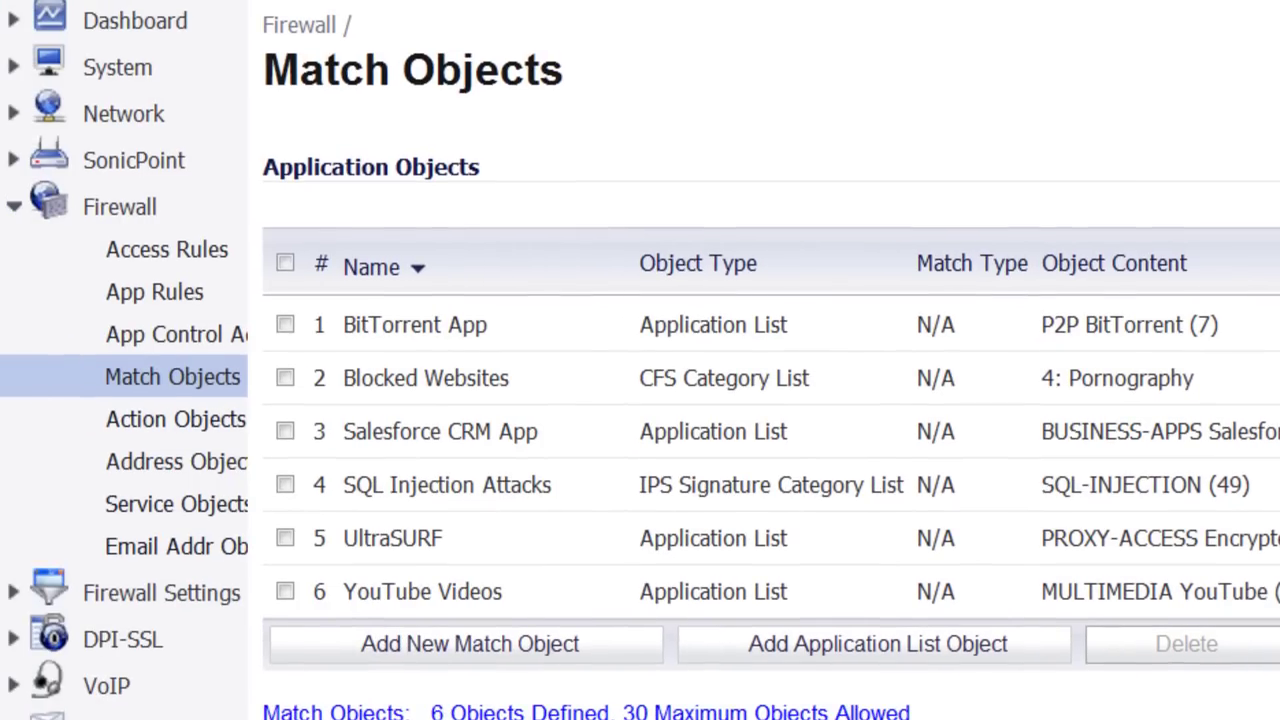
Start a new App Rules policy named 'Blocked Websites' with Policy Type CFS.
{"action": "left_click", "coordinate": [150, 300]}
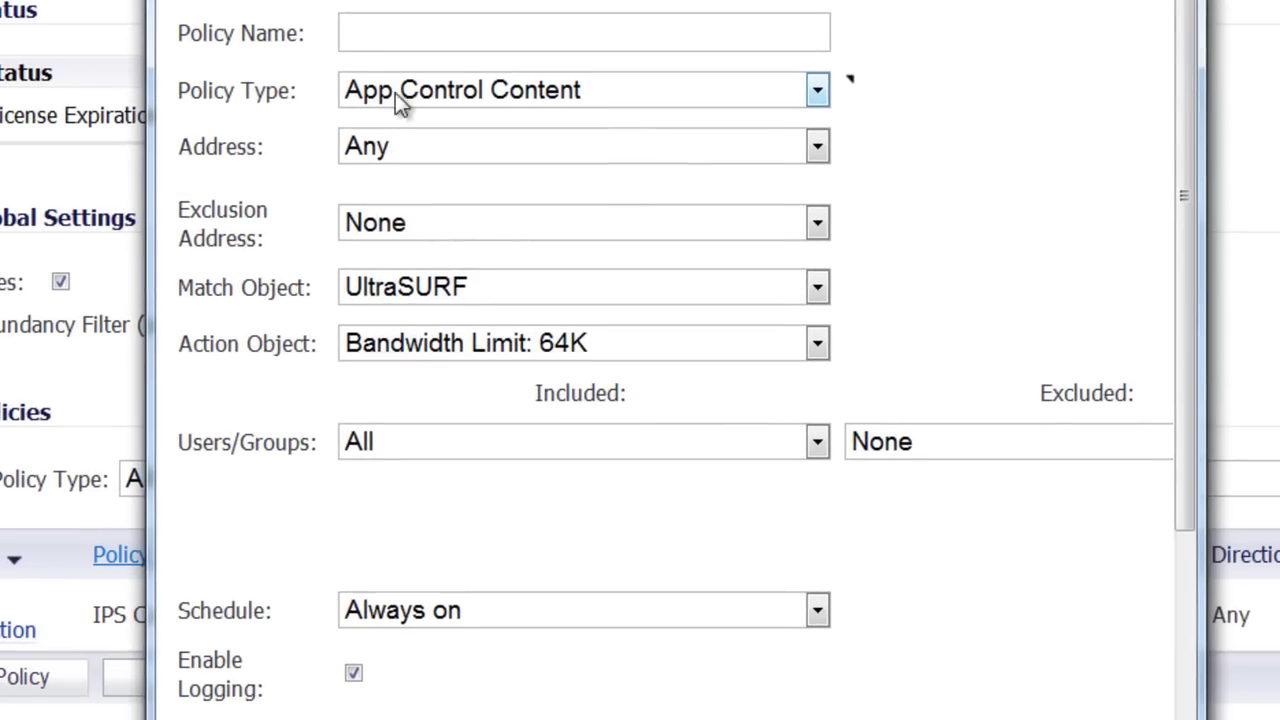
{"action": "left_click", "coordinate": [423, 30]}
{"action": "type", "text": "B"}
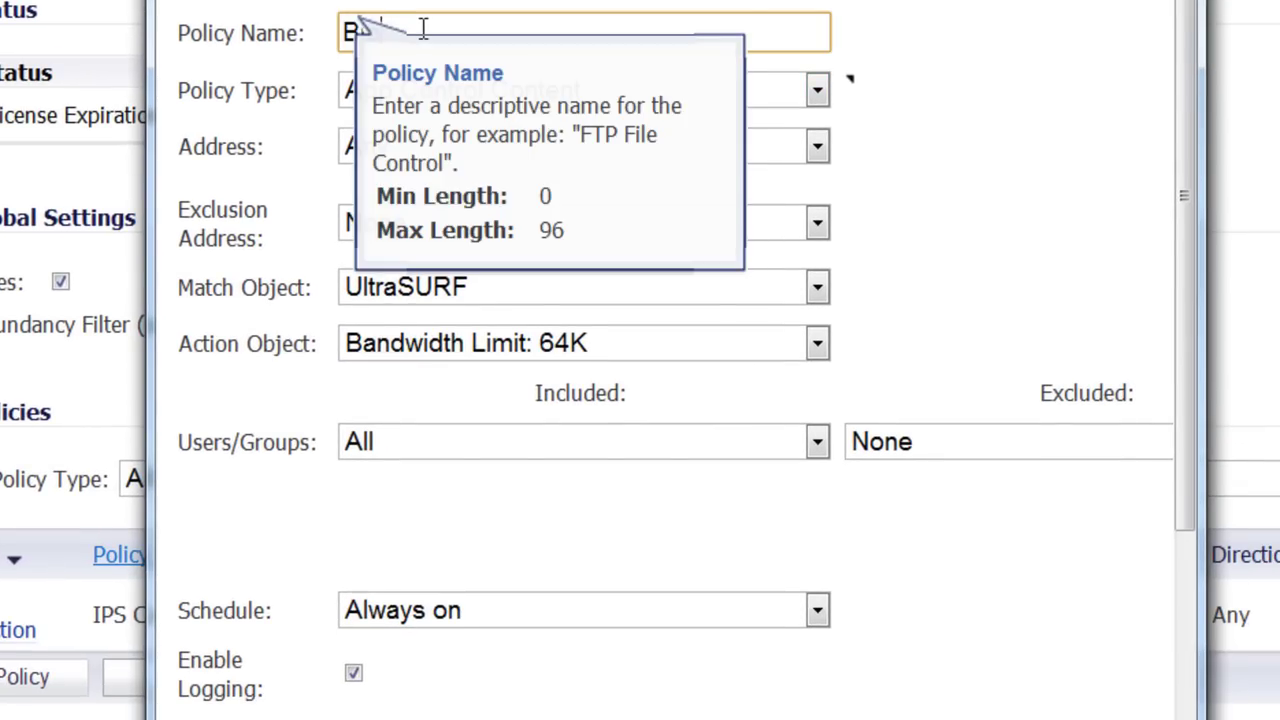
{"action": "type", "text": "locked Websites"}
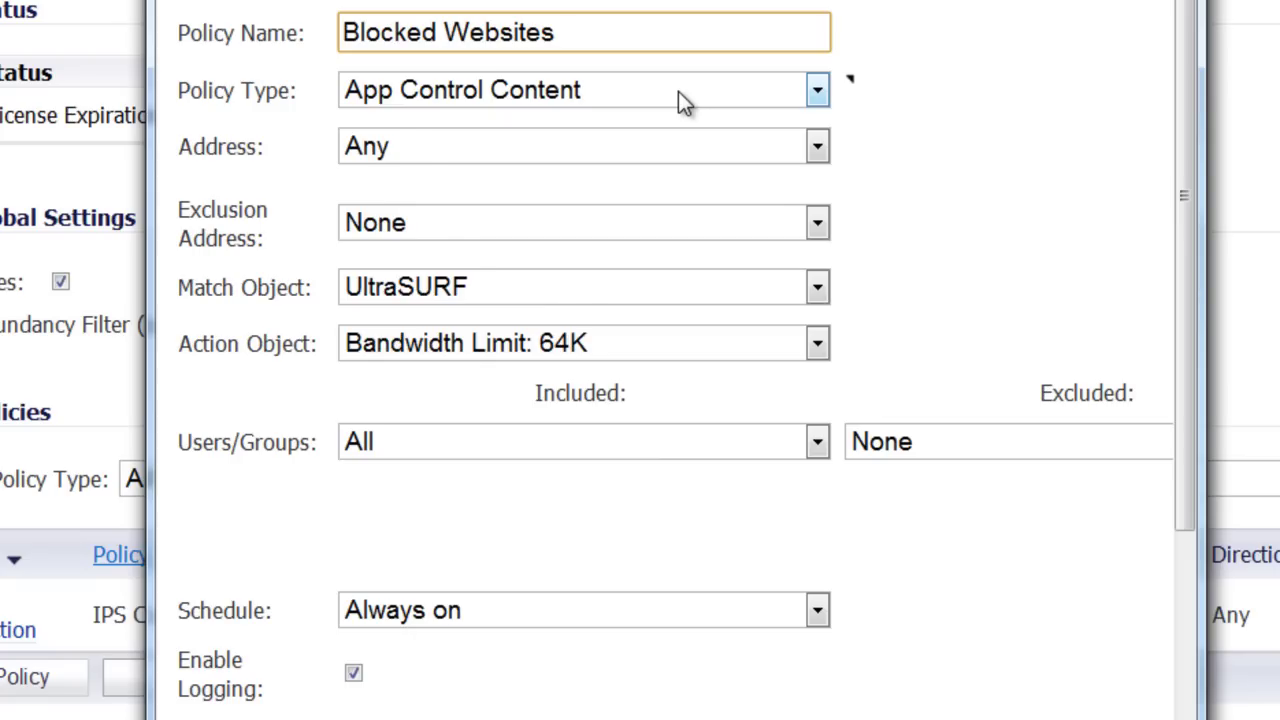
{"action": "left_click", "coordinate": [680, 100]}
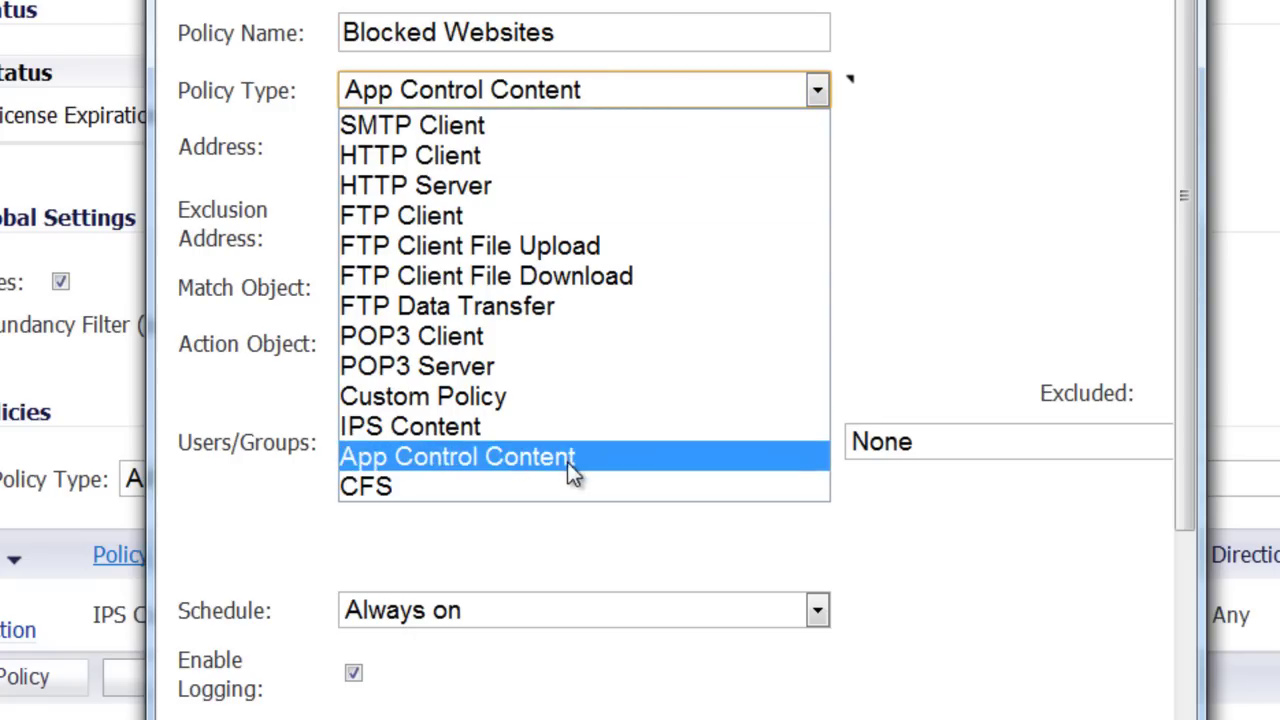
{"action": "left_click", "coordinate": [572, 490]}
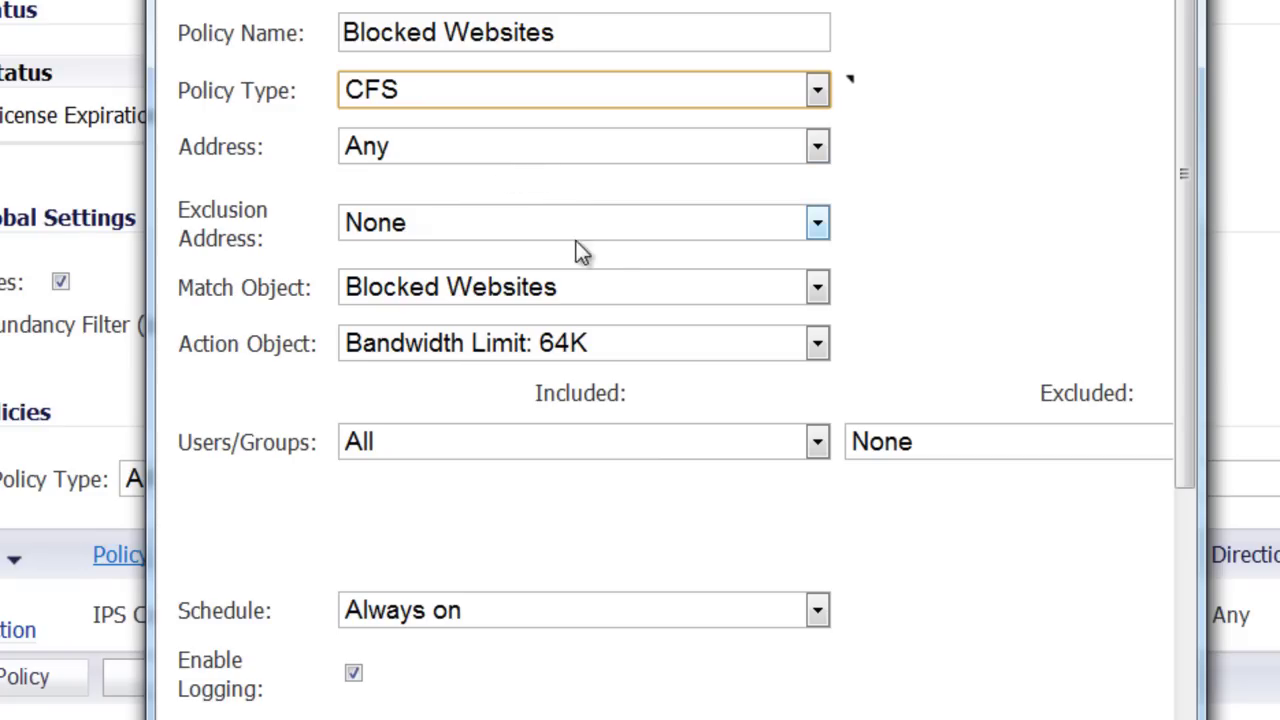
Set the policy's match object to Blocked Websites and its action to CFS block page.
{"action": "left_click", "coordinate": [652, 291]}
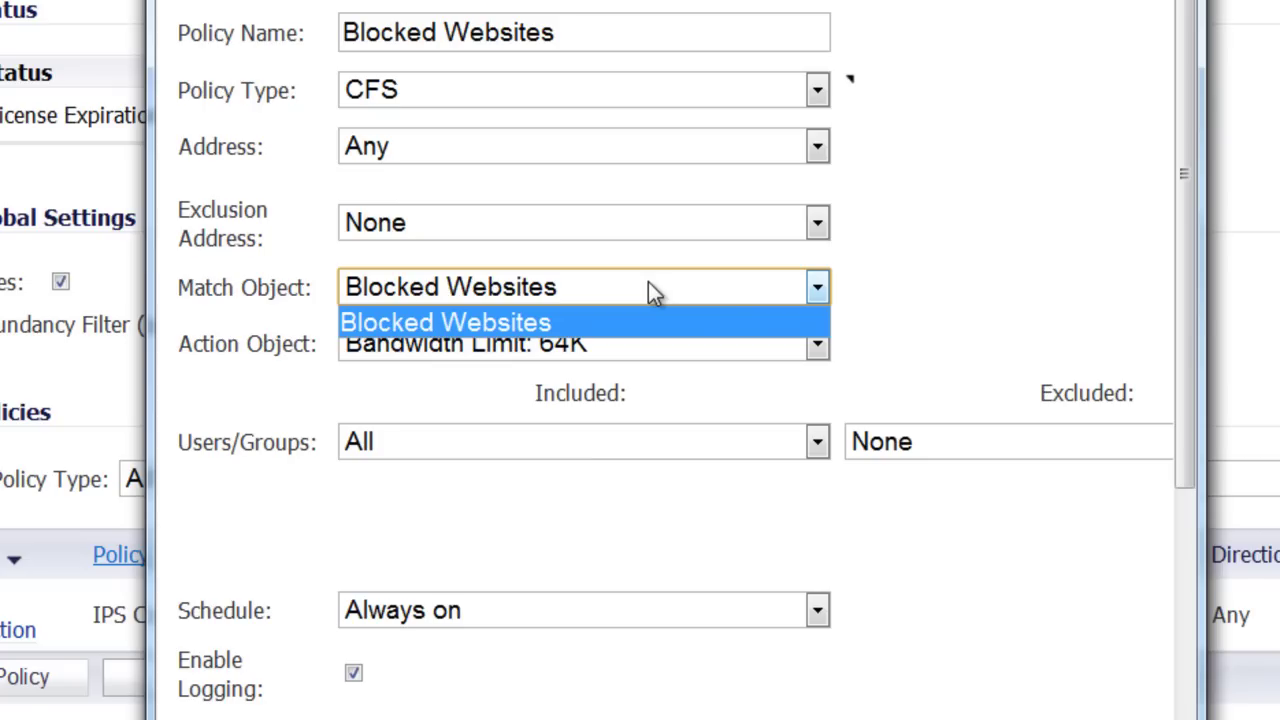
{"action": "left_click", "coordinate": [648, 282]}
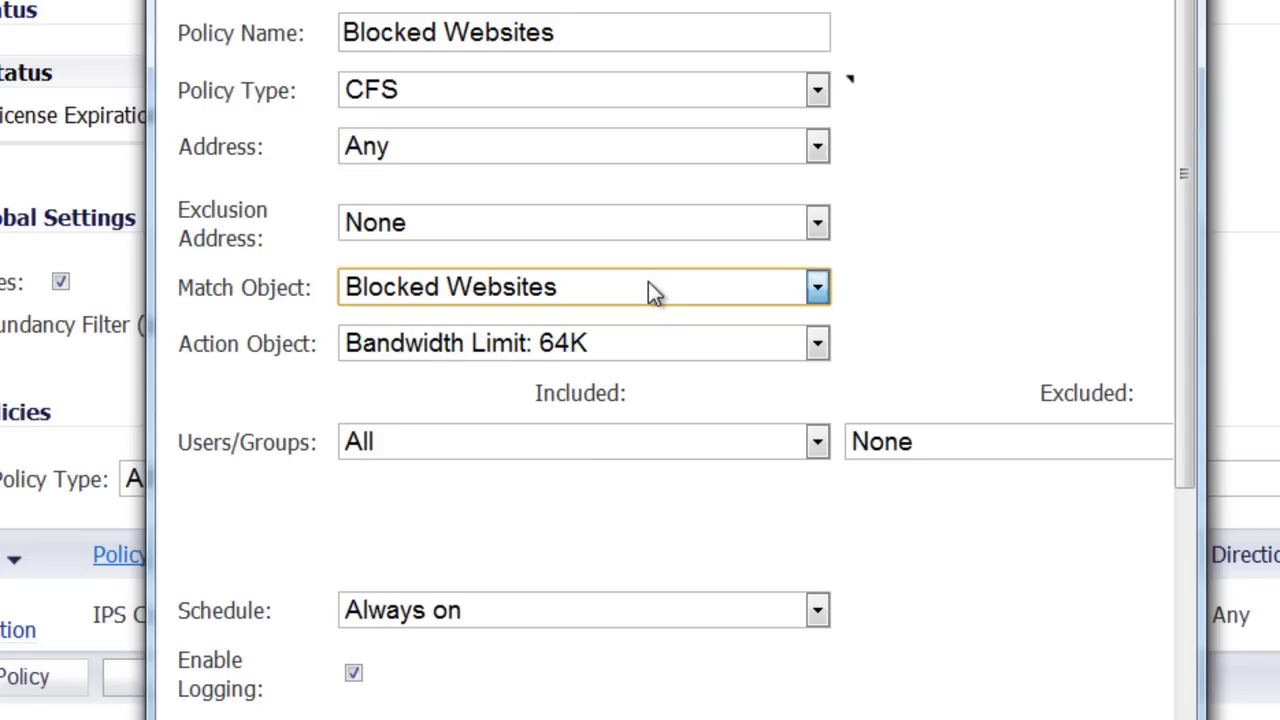
{"action": "left_click", "coordinate": [659, 342]}
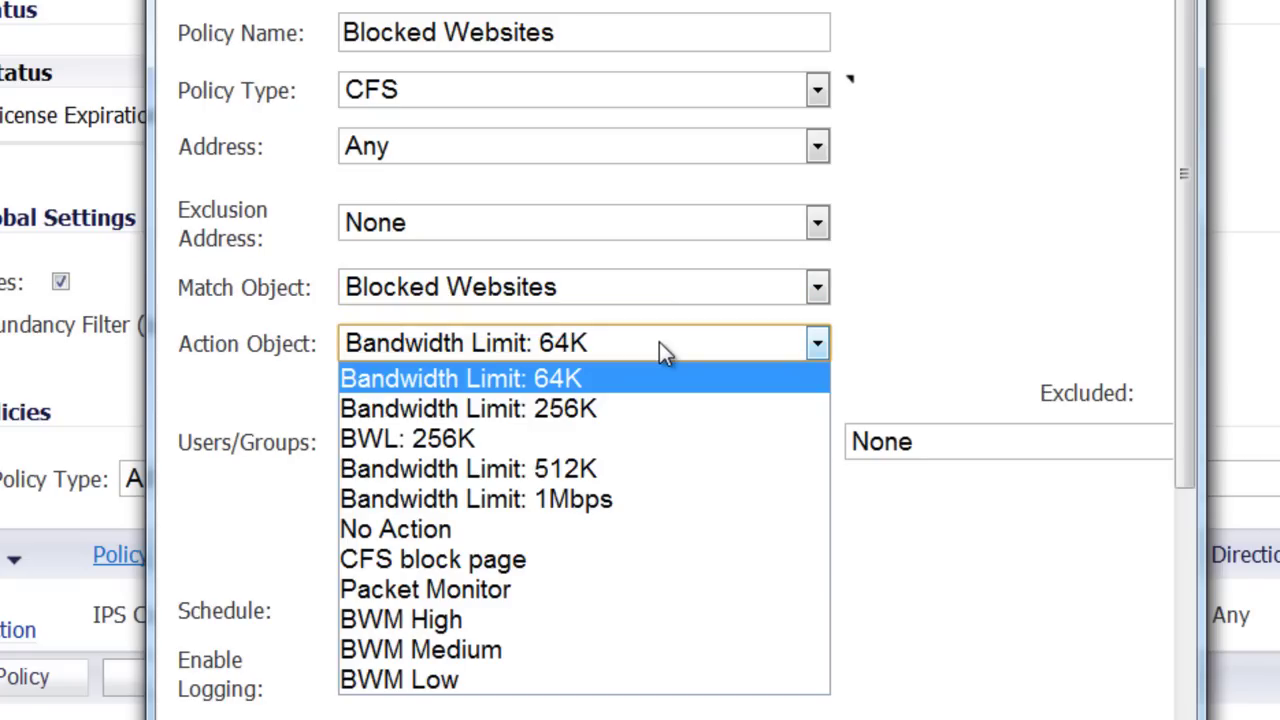
{"action": "left_click", "coordinate": [500, 566]}
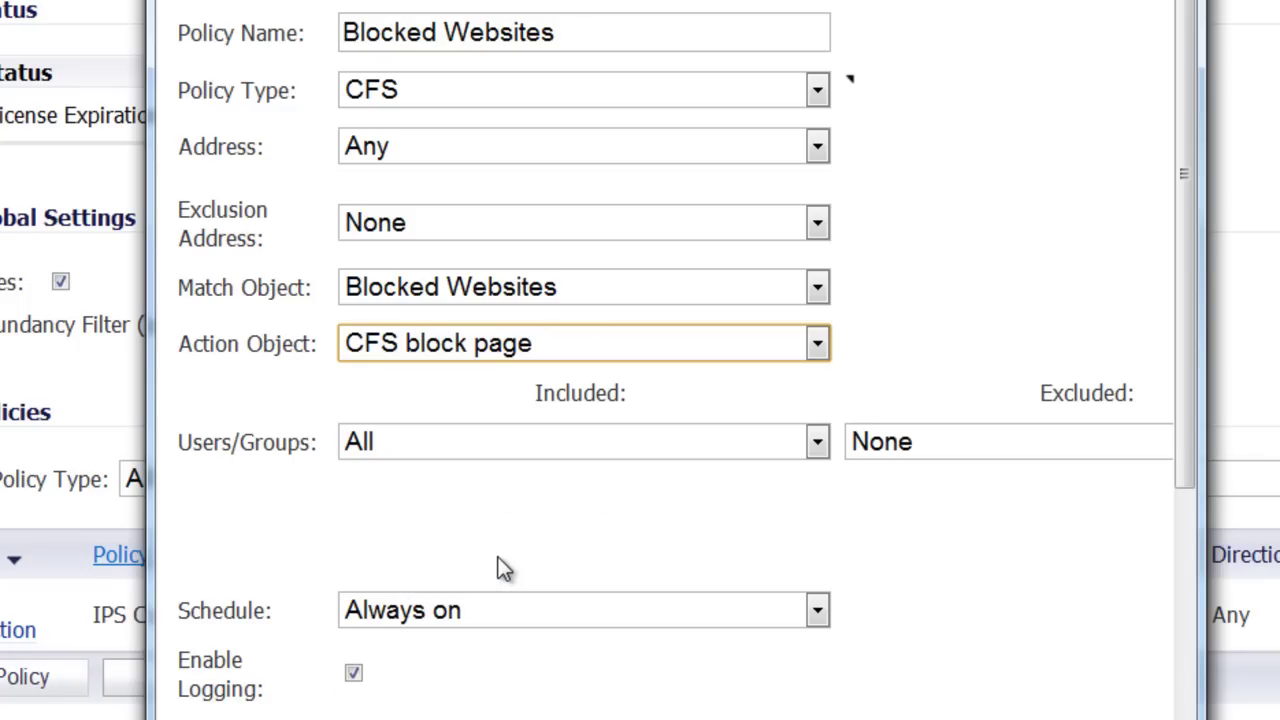
{"action": "scroll", "coordinate": [660, 360], "scroll_direction": "down", "scroll_amount": 5}
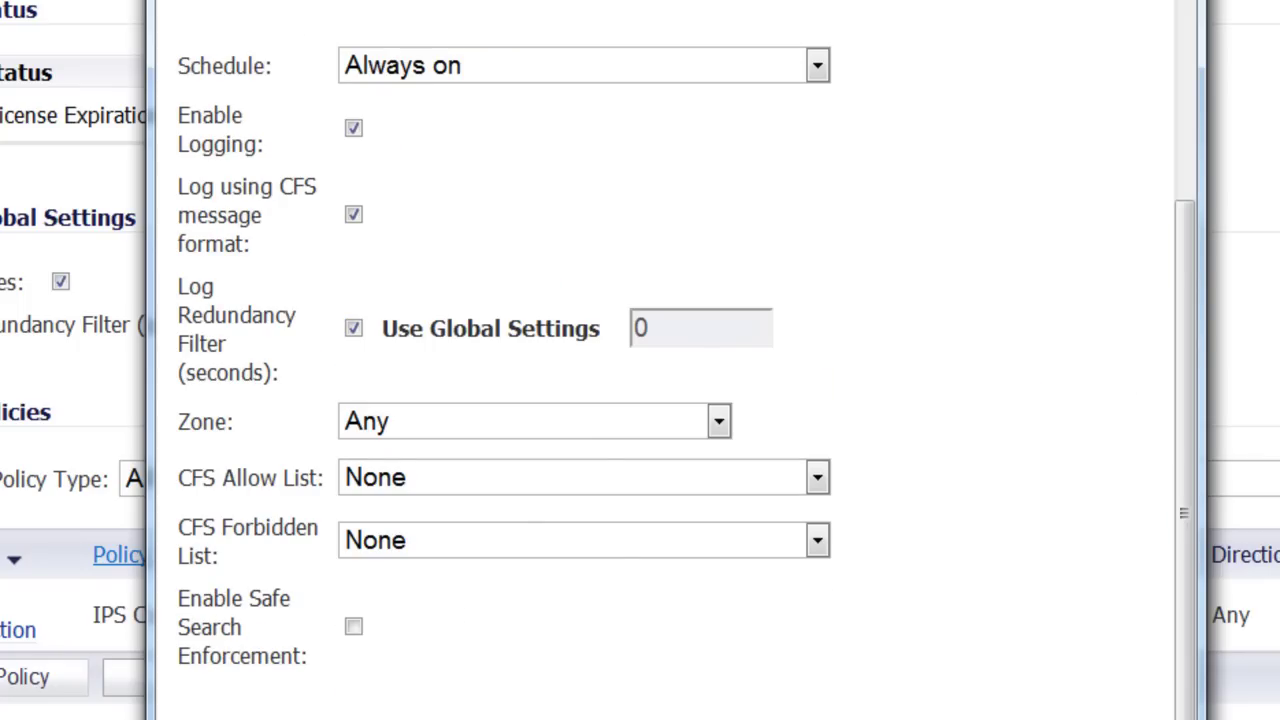
Save the Blocked Websites CFS policy to the App Rules list.
{"action": "key", "text": "Return"}
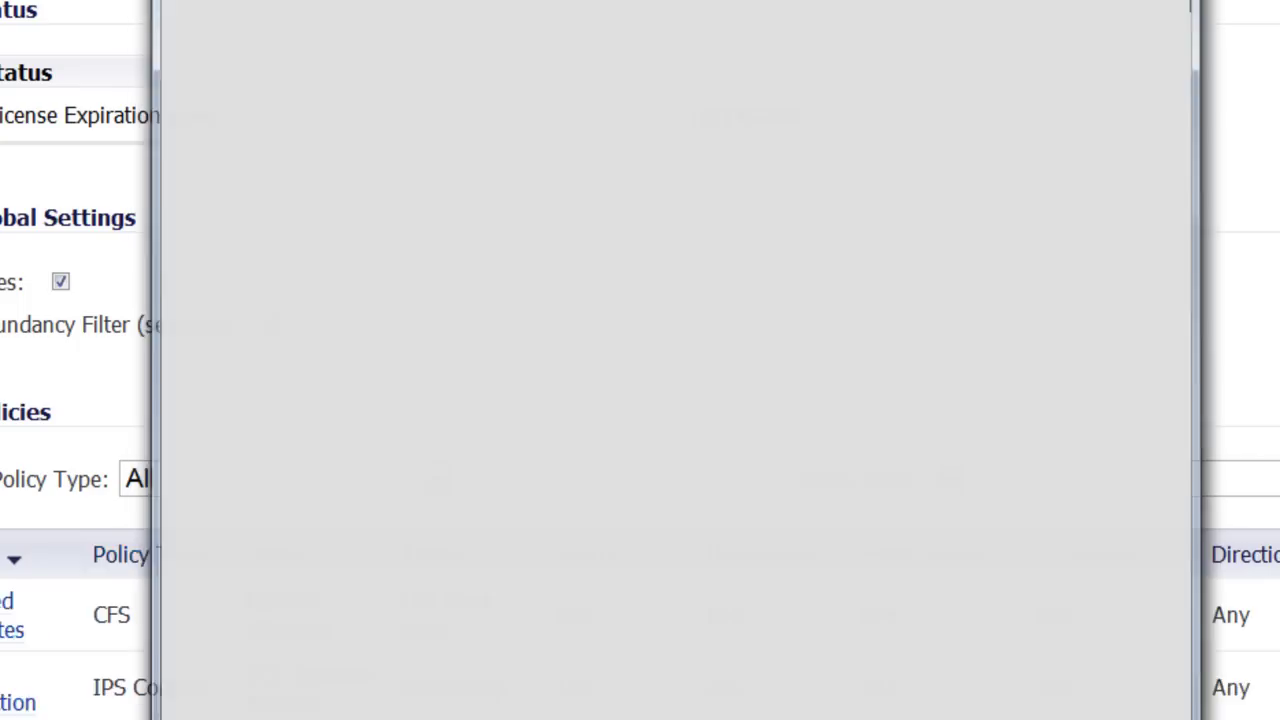